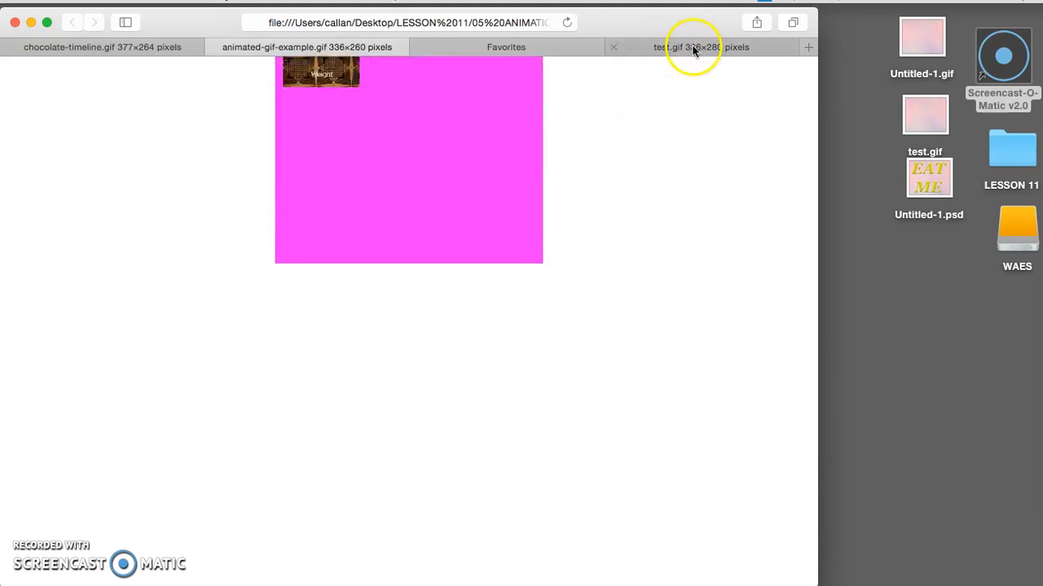
# Step: View the example animations test.gif, animated-gif-example.gif and chocolate-timeline.gif in the browser
pyautogui.click(692, 49)
pyautogui.click(717, 47)
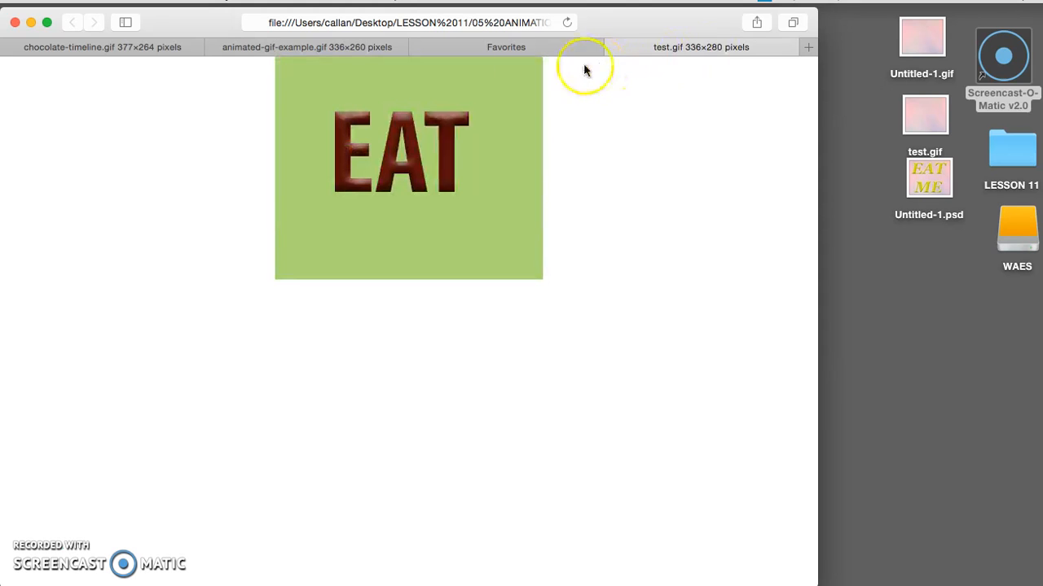
pyautogui.click(338, 47)
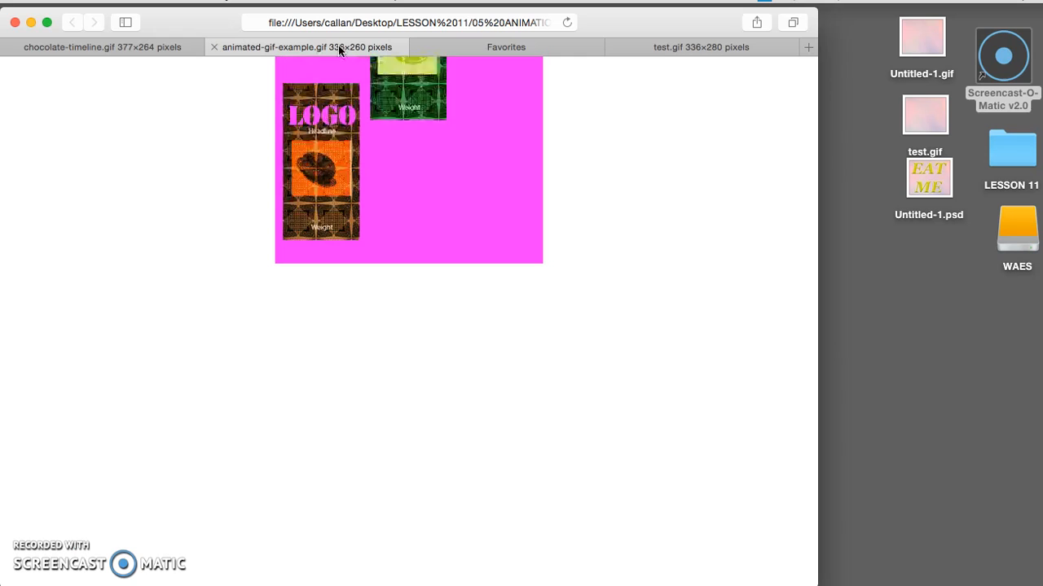
pyautogui.click(139, 47)
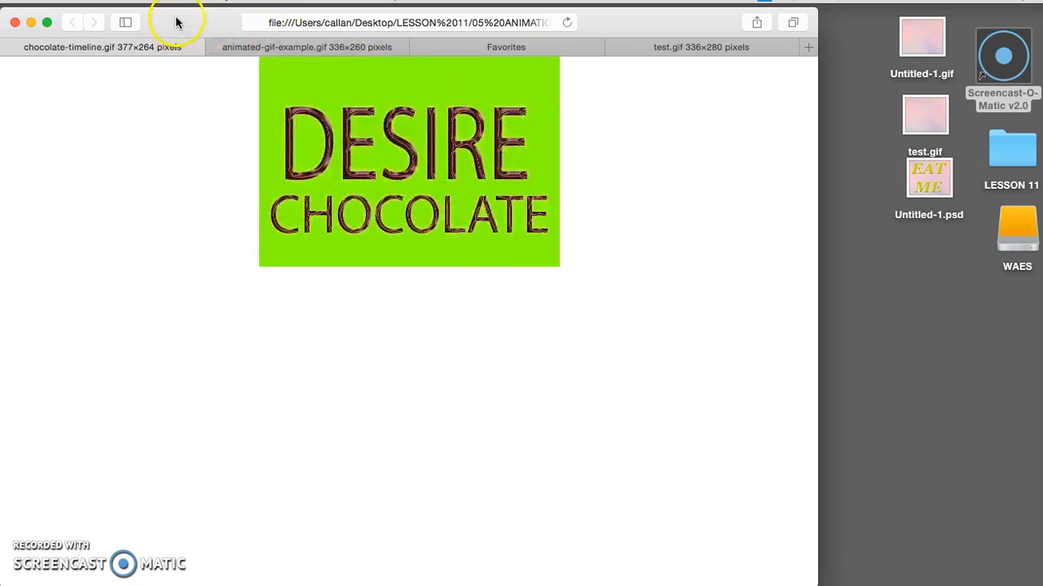
# Step: Minimise the browser, switch to Adobe Photoshop and return the open animation's playhead to the start
pyautogui.click(30, 23)
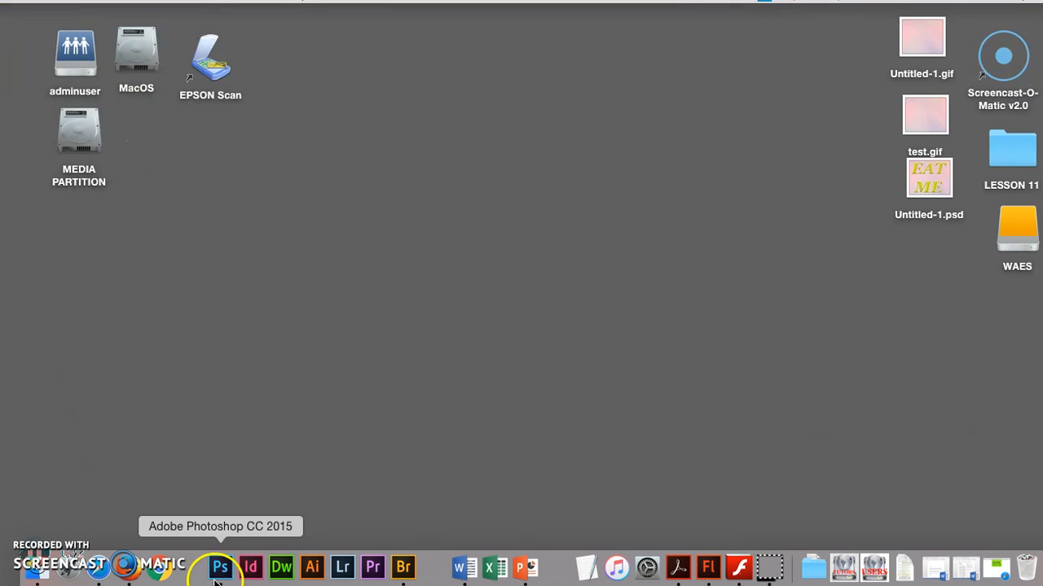
pyautogui.click(219, 565)
pyautogui.moveTo(155, 13); pyautogui.dragTo(171, 17)
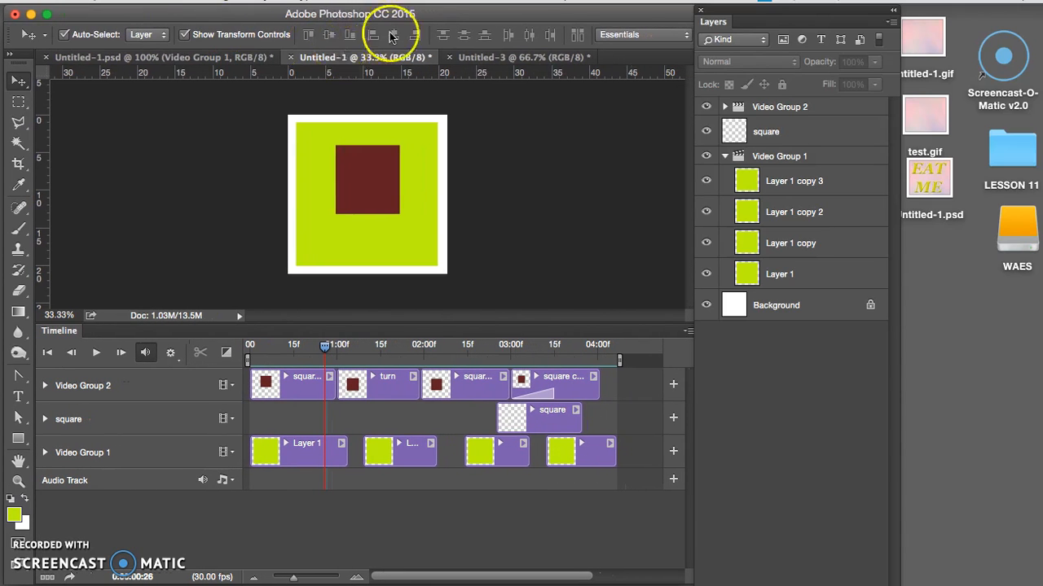
pyautogui.moveTo(722, 19)
pyautogui.mouseDown()
pyautogui.moveTo(768, 15)
pyautogui.moveTo(741, 15)
pyautogui.mouseUp()
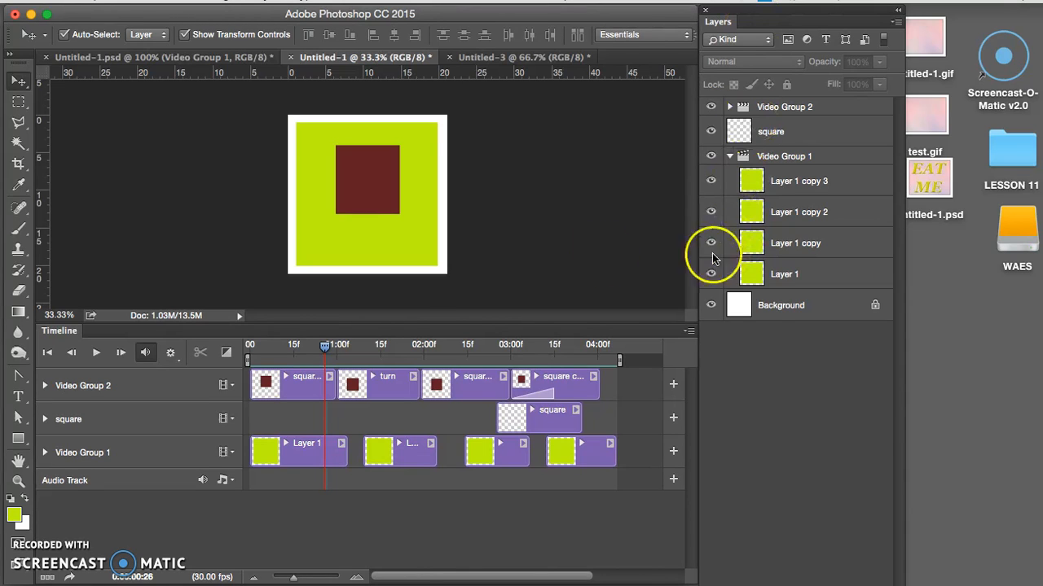
pyautogui.moveTo(325, 348); pyautogui.dragTo(250, 363)
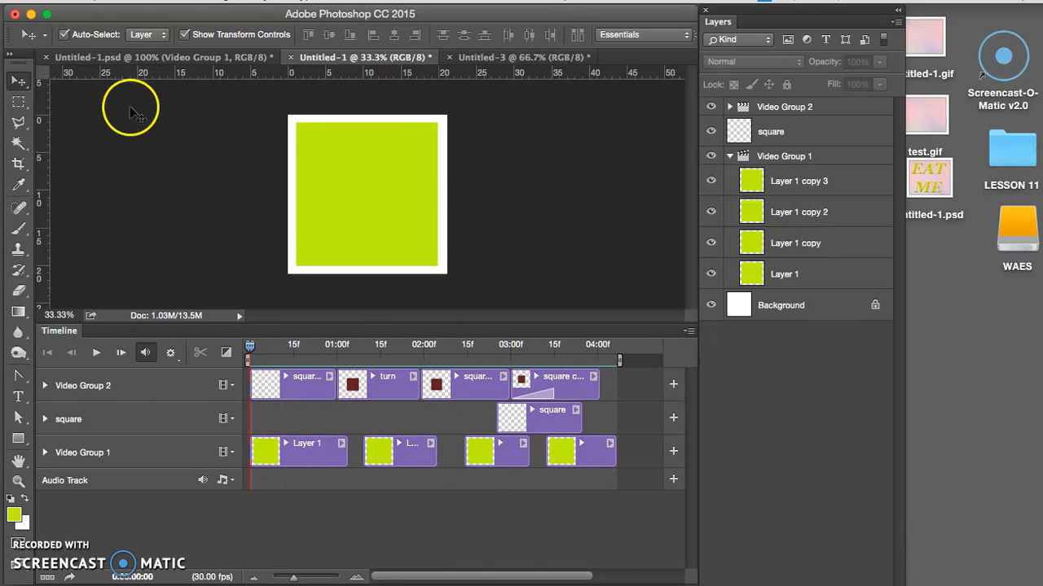
# Step: Create a new document 330 pixels wide and 290 pixels high
pyautogui.click(140, 0)
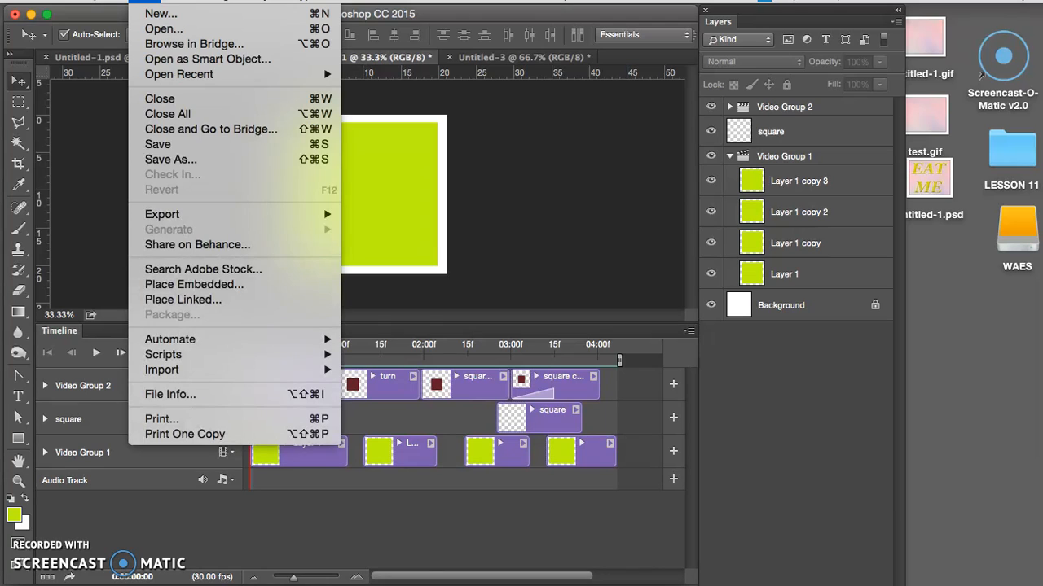
pyautogui.click(144, 13)
pyautogui.moveTo(228, 76); pyautogui.dragTo(232, 65)
pyautogui.click(289, 159)
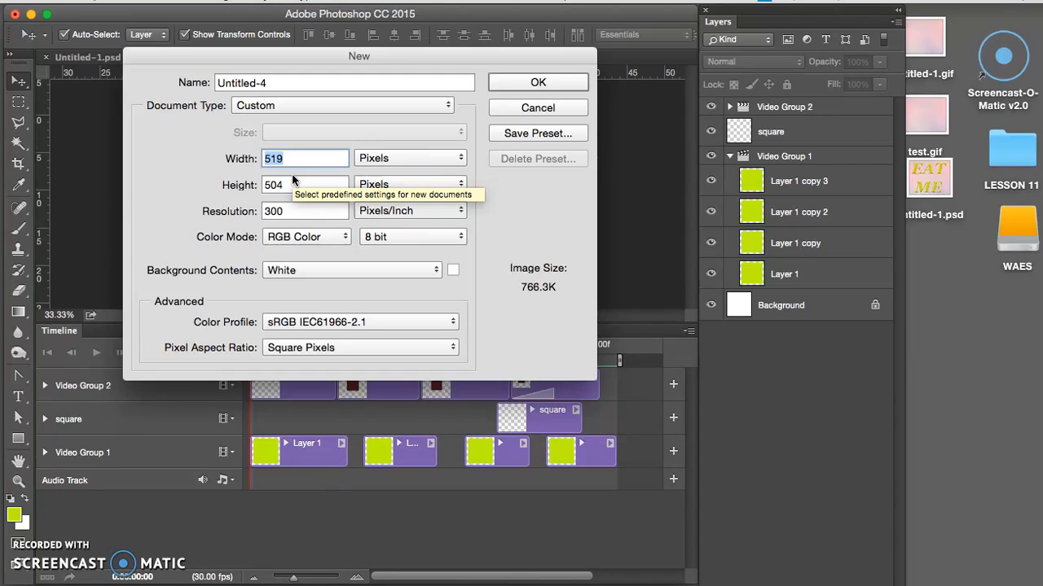
pyautogui.click(357, 174)
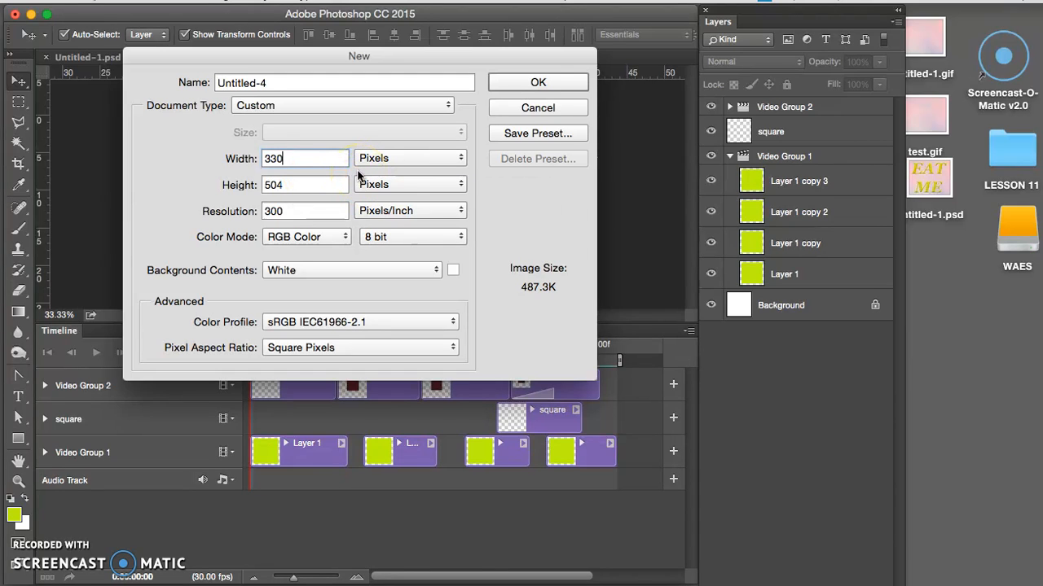
pyautogui.click(361, 193)
pyautogui.write('290')
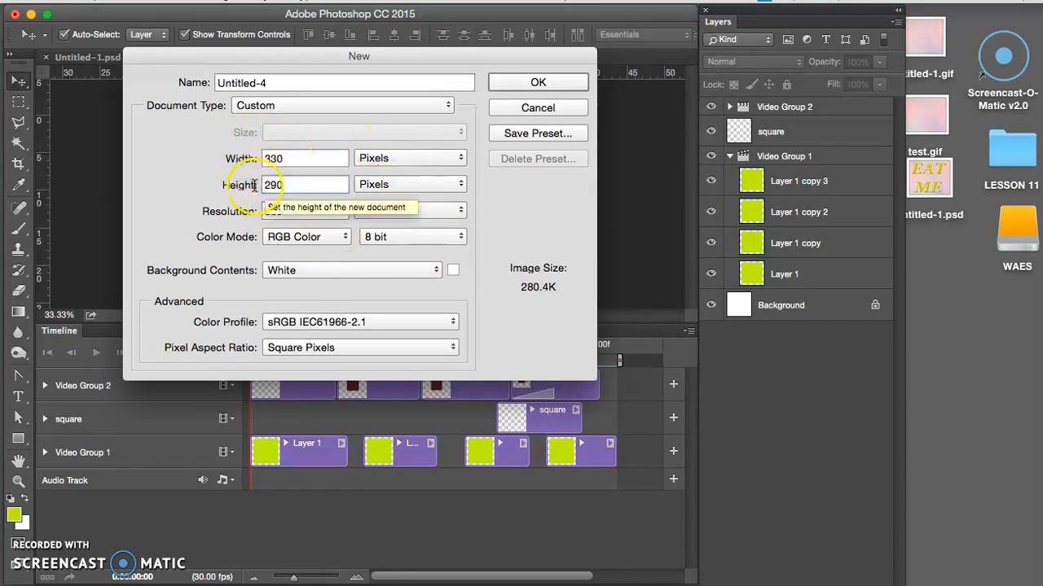
pyautogui.click(283, 187)
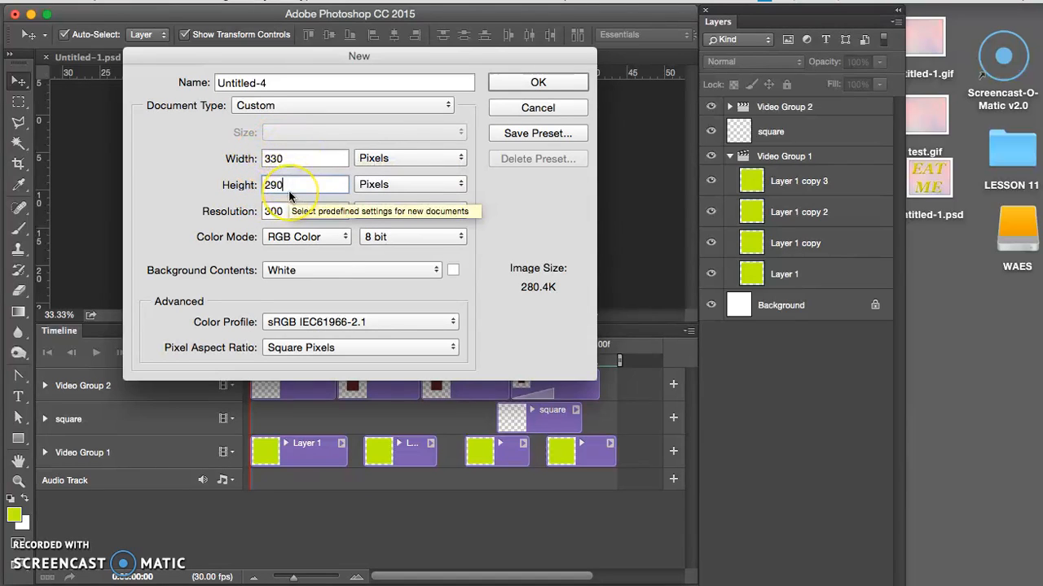
pyautogui.press('Return')
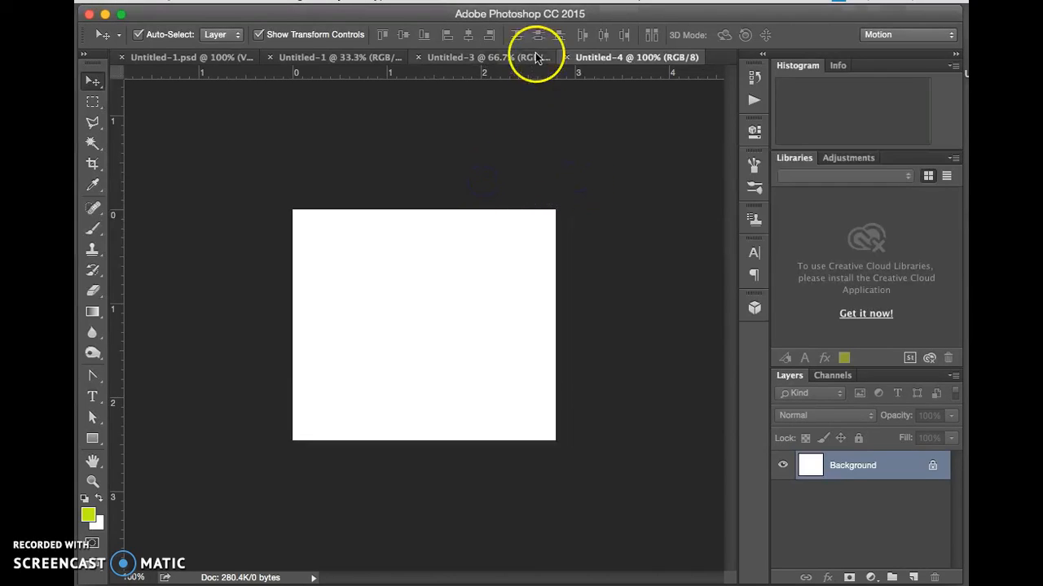
# Step: Show an enlarged Timeline below the canvas, with the floating Layers list beside the canvas
pyautogui.click(574, 1)
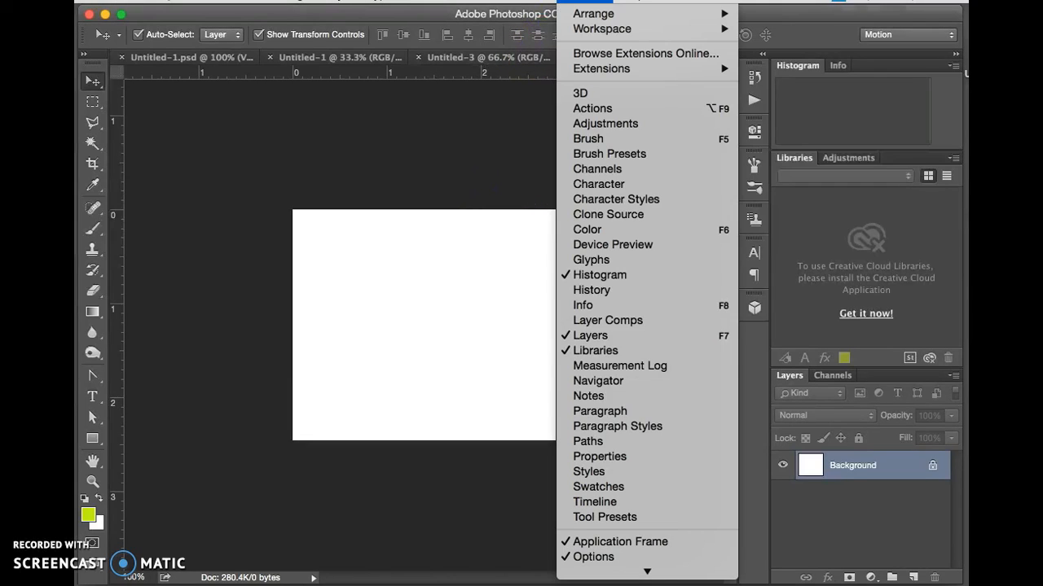
pyautogui.click(600, 506)
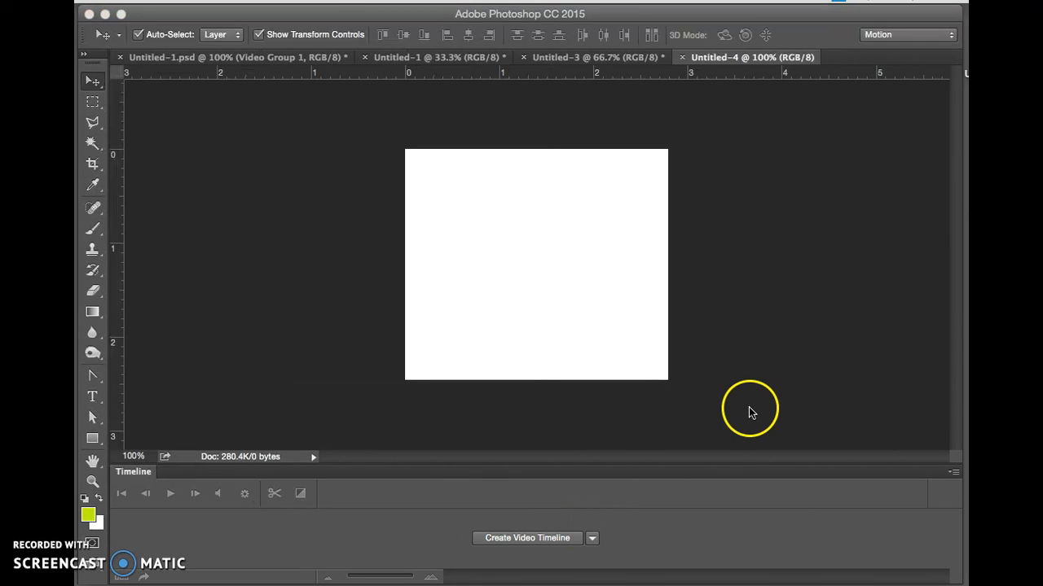
pyautogui.press('F7')
pyautogui.moveTo(761, 114); pyautogui.dragTo(778, 99)
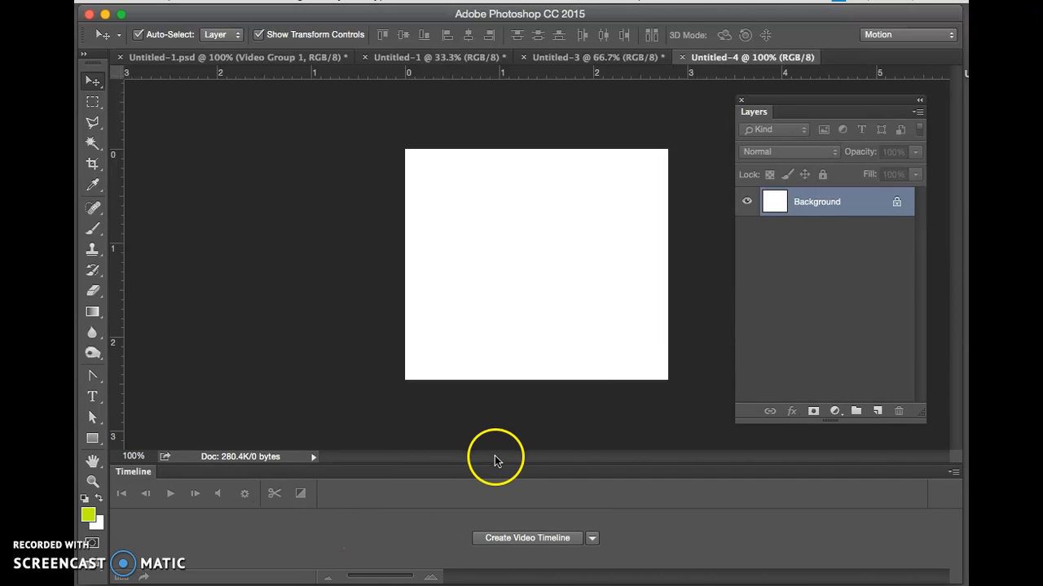
pyautogui.moveTo(494, 463); pyautogui.dragTo(496, 379)
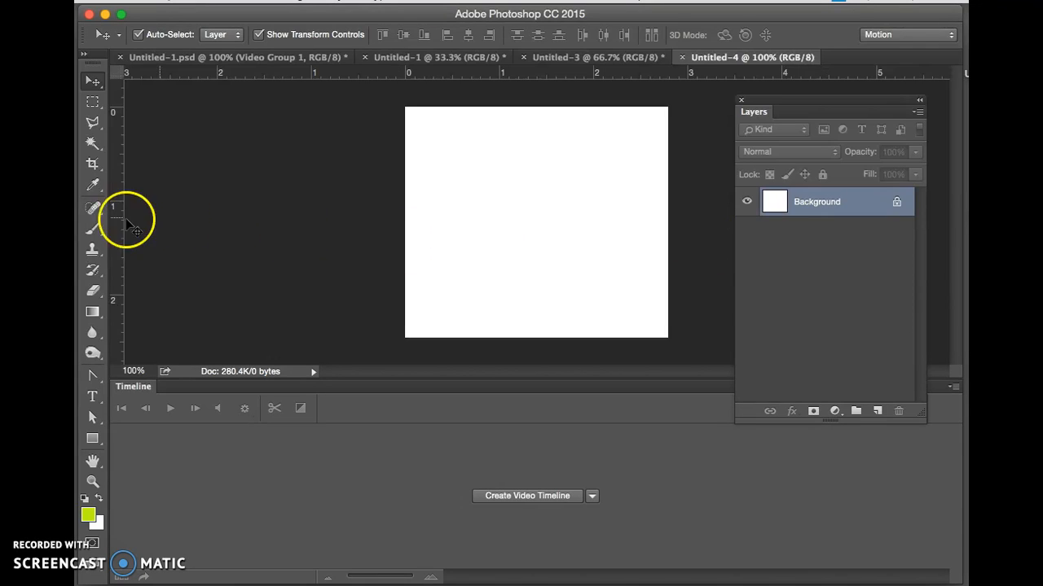
pyautogui.click(92, 438)
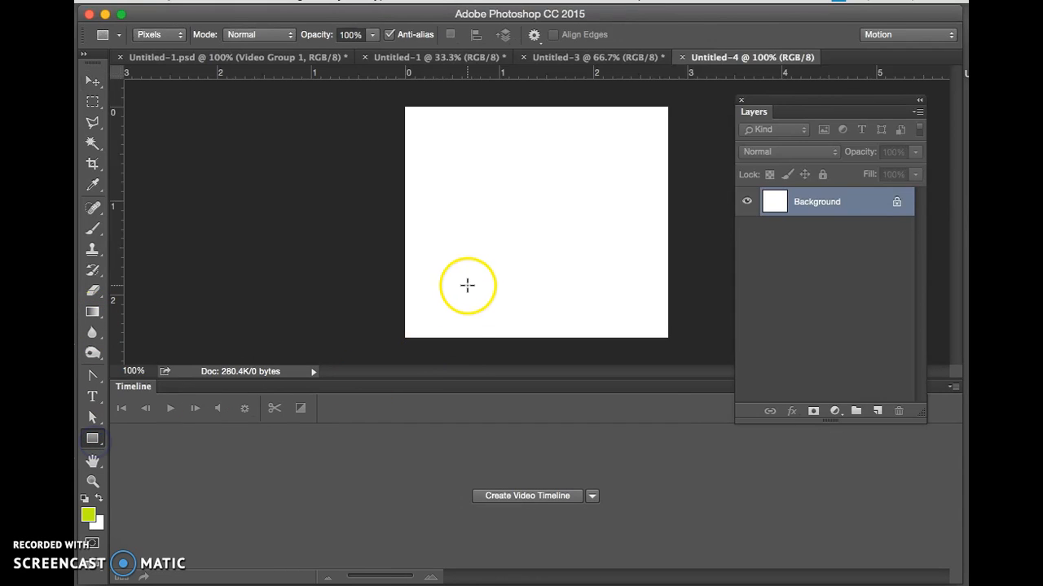
pyautogui.moveTo(483, 166); pyautogui.dragTo(595, 293)
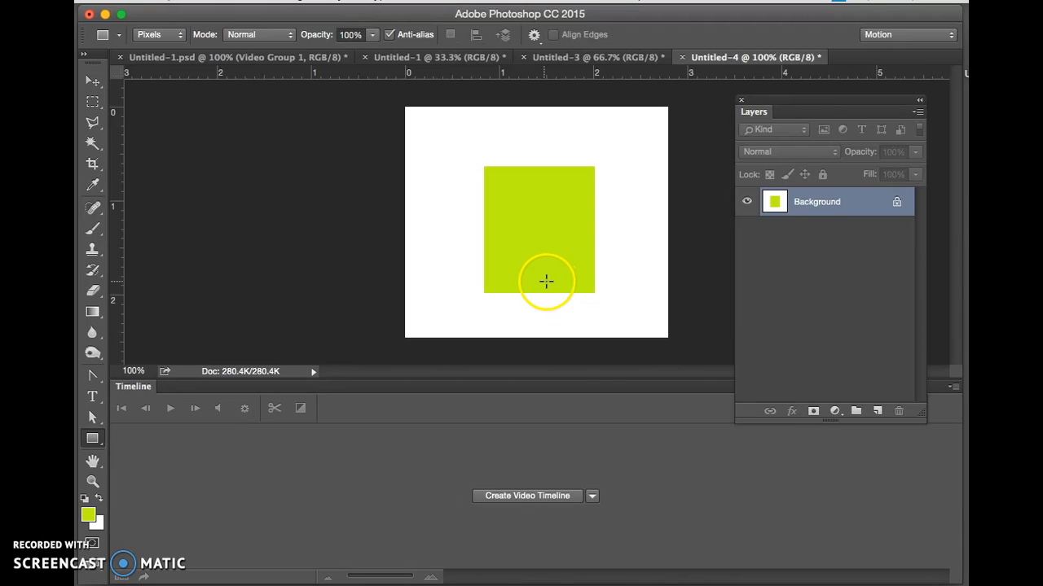
pyautogui.click(776, 203)
pyautogui.press('super+z')
# Step: Draw a green square on a new layer and centre it on the canvas
pyautogui.click(877, 411)
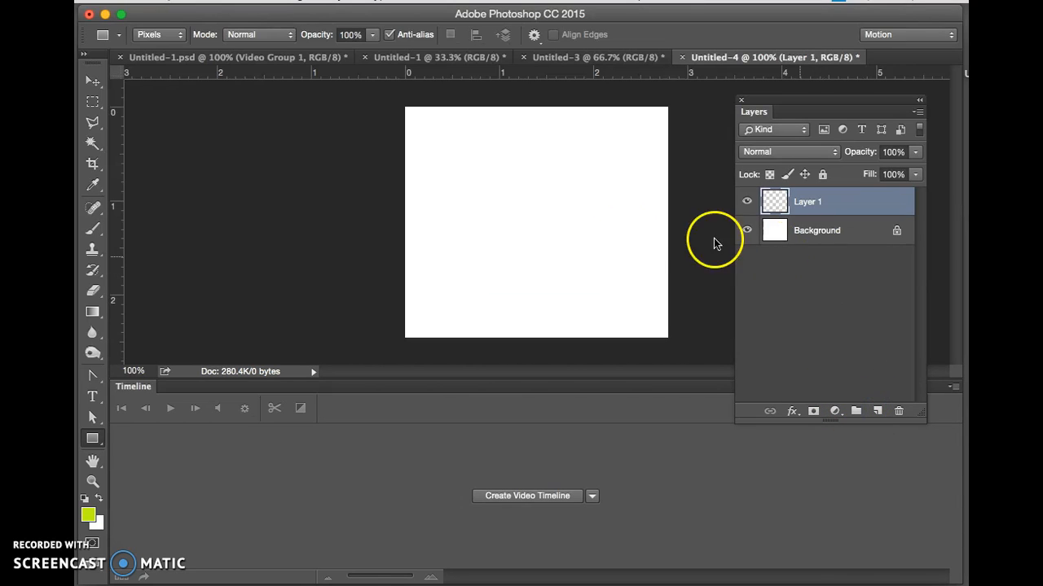
pyautogui.moveTo(482, 172); pyautogui.dragTo(603, 291)
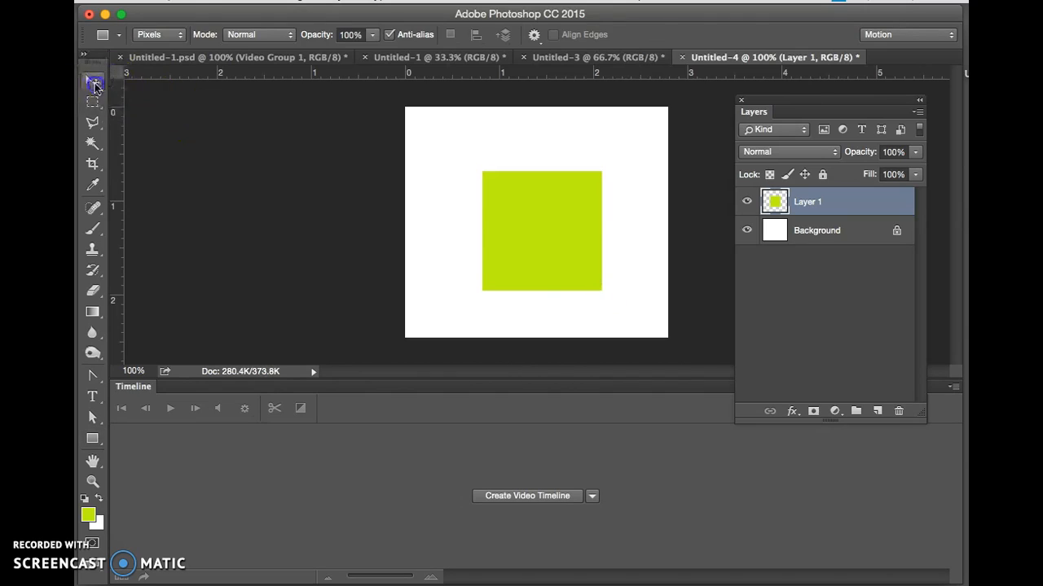
pyautogui.click(93, 81)
pyautogui.moveTo(574, 213); pyautogui.dragTo(559, 205)
pyautogui.moveTo(566, 208); pyautogui.dragTo(568, 209)
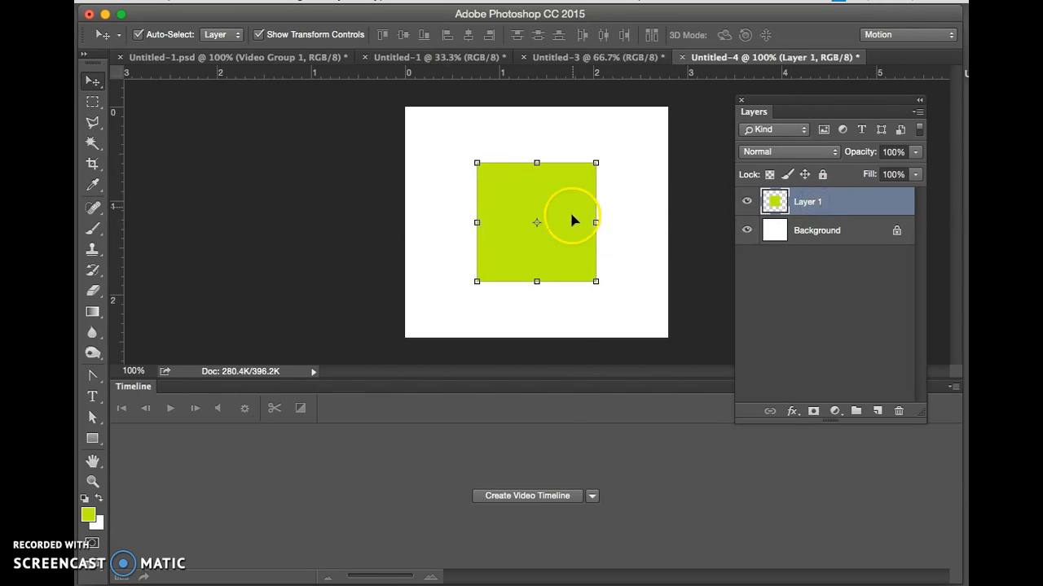
# Step: Create a video timeline and trim the square's Layer 1 clip to about 3 seconds
pyautogui.click(547, 500)
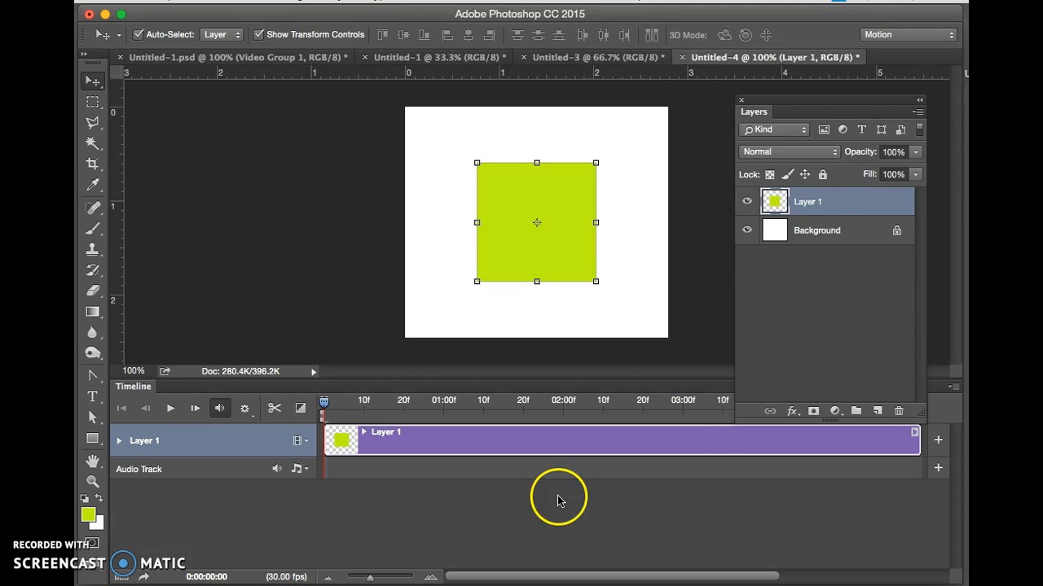
pyautogui.moveTo(831, 100); pyautogui.dragTo(831, 52)
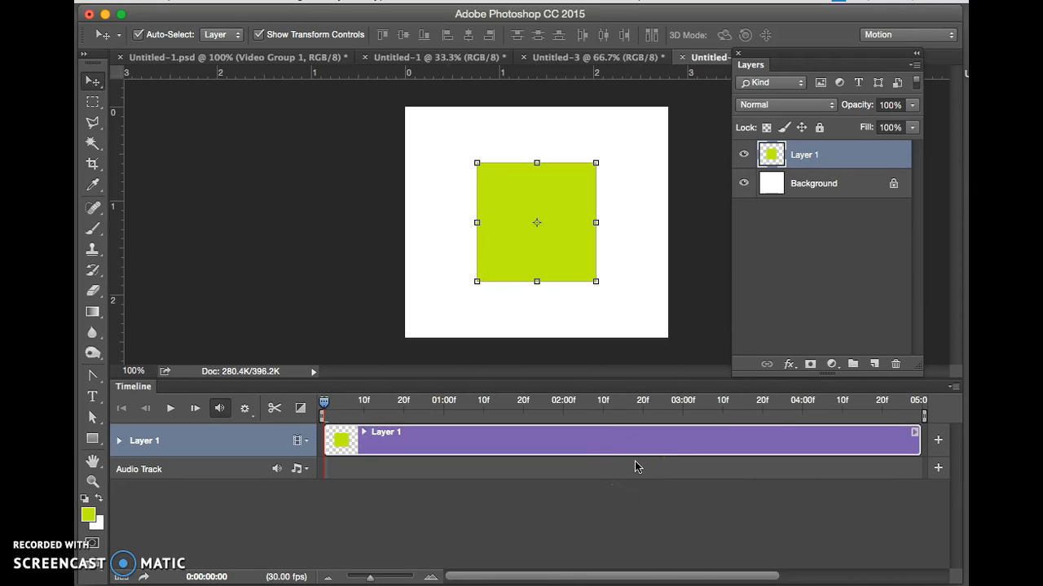
pyautogui.moveTo(915, 440); pyautogui.dragTo(679, 430)
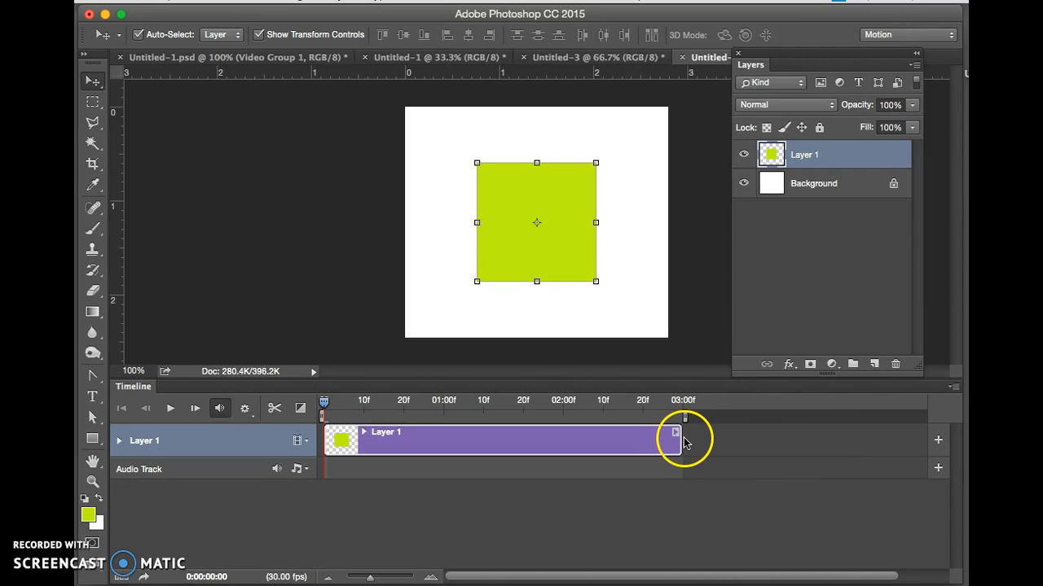
pyautogui.moveTo(680, 441)
pyautogui.mouseDown()
pyautogui.moveTo(736, 440)
pyautogui.moveTo(674, 444)
pyautogui.mouseUp()
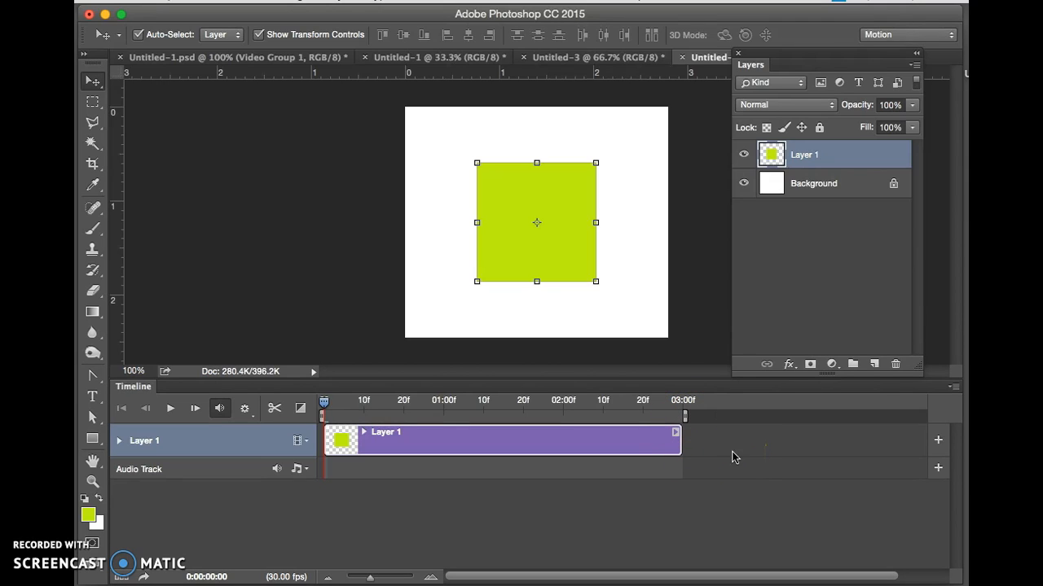
pyautogui.moveTo(680, 442); pyautogui.dragTo(729, 444)
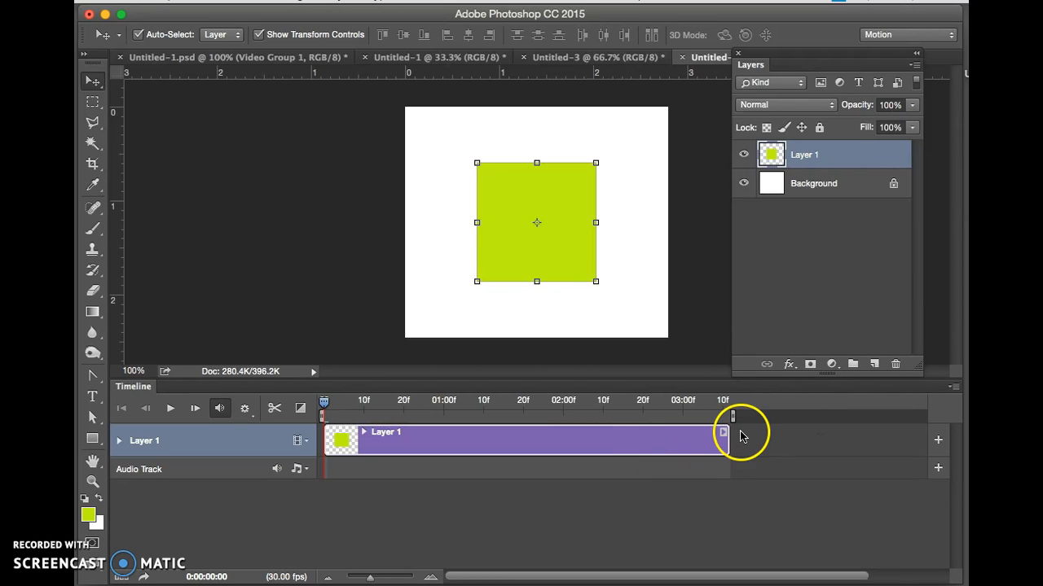
pyautogui.moveTo(731, 444); pyautogui.dragTo(686, 440)
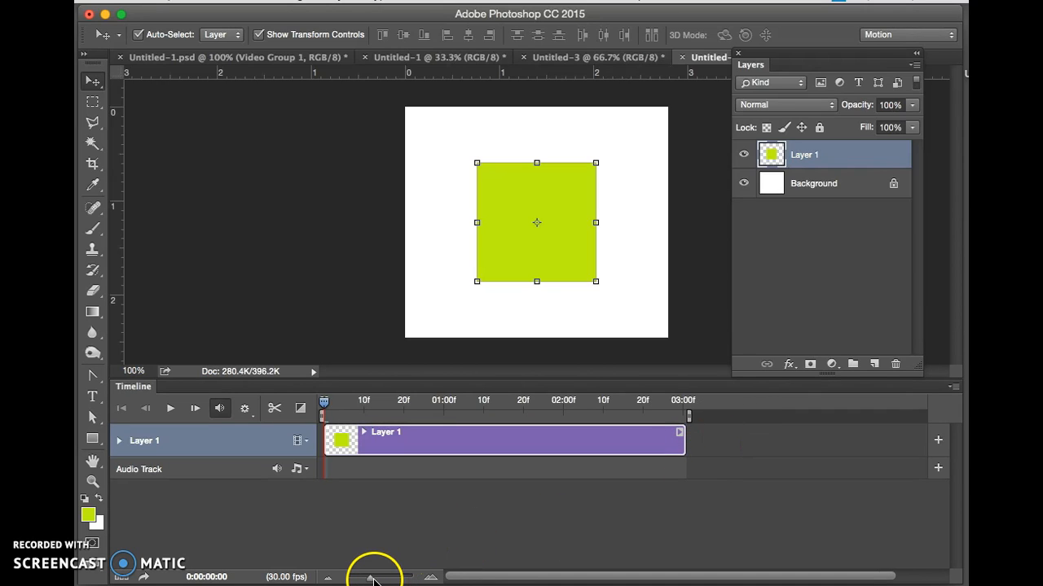
pyautogui.moveTo(370, 580); pyautogui.dragTo(377, 580)
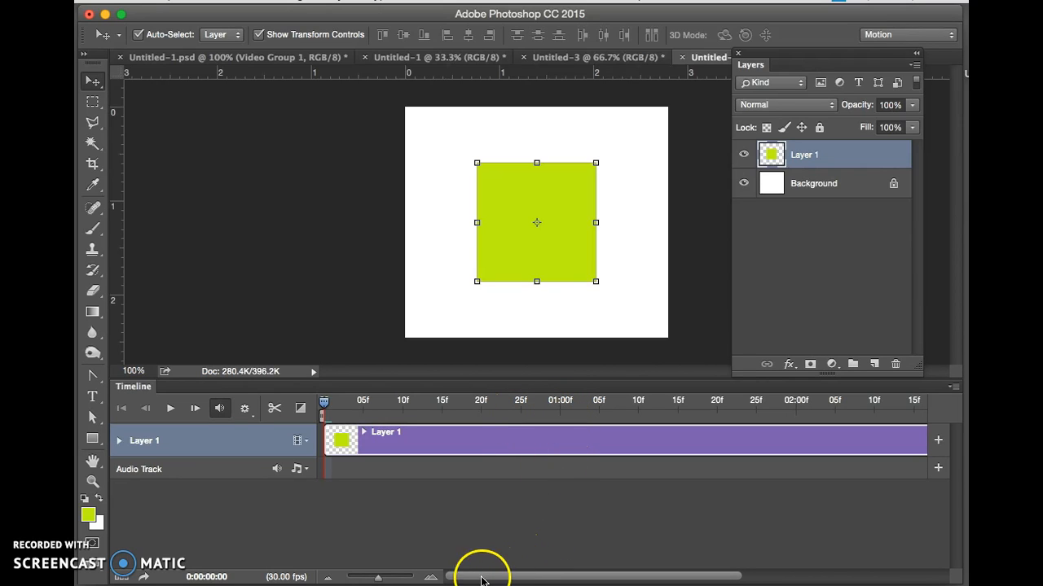
pyautogui.moveTo(377, 579); pyautogui.dragTo(376, 579)
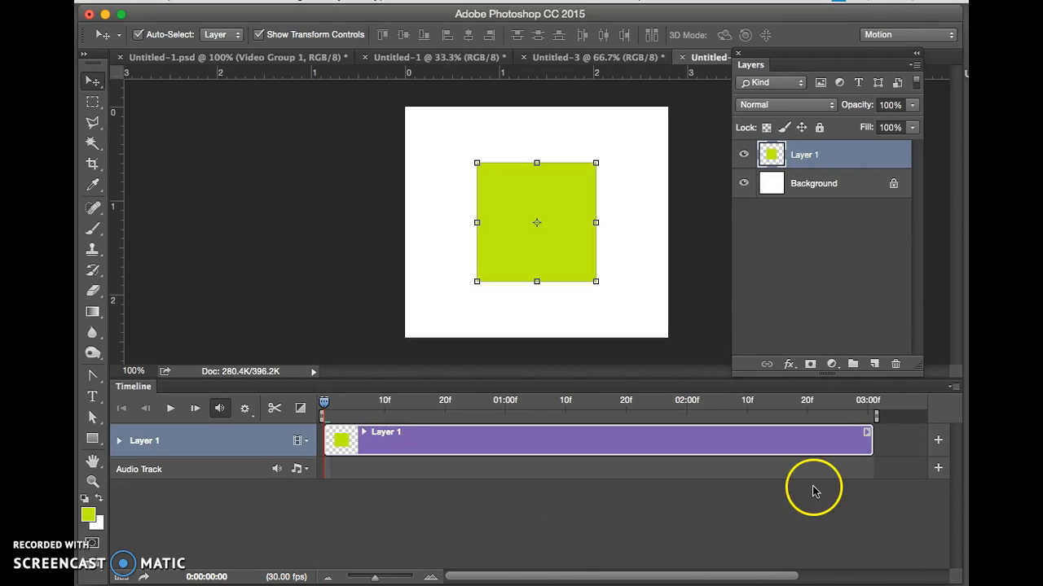
# Step: Check the timeline frame rate setting, accept 30 fps and deselect the layer
pyautogui.click(954, 389)
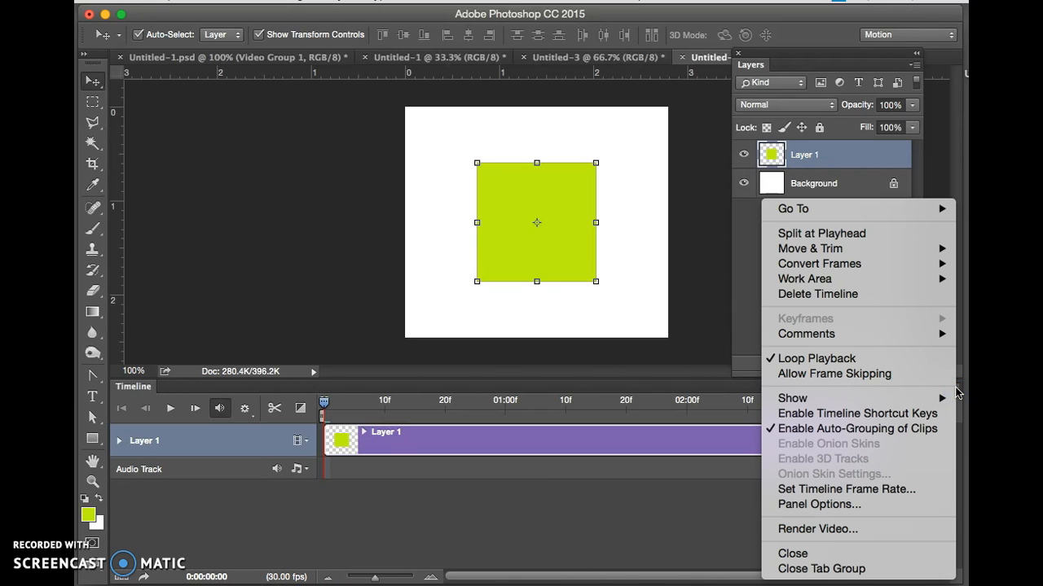
pyautogui.click(854, 489)
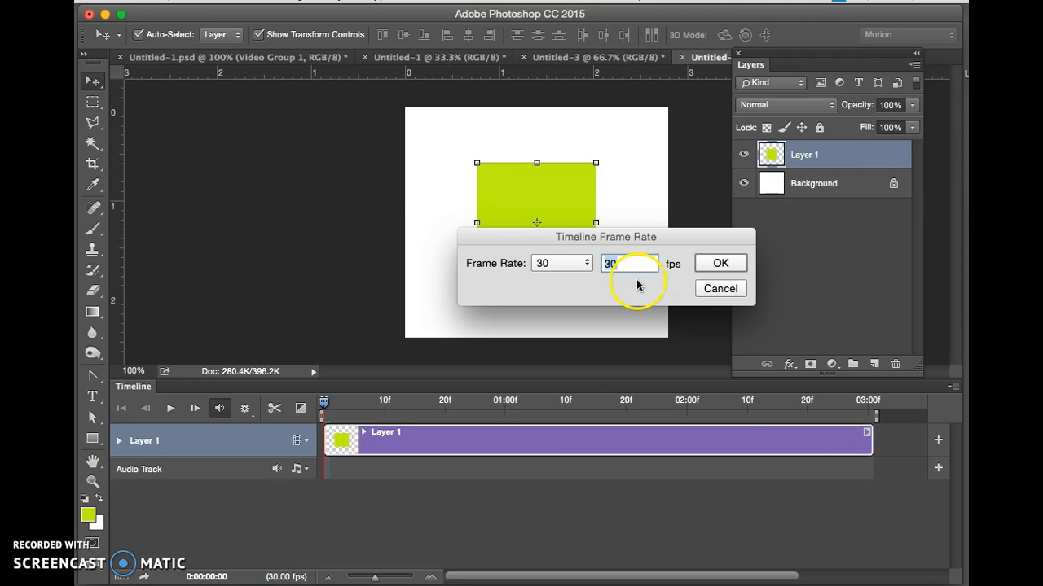
pyautogui.click(714, 266)
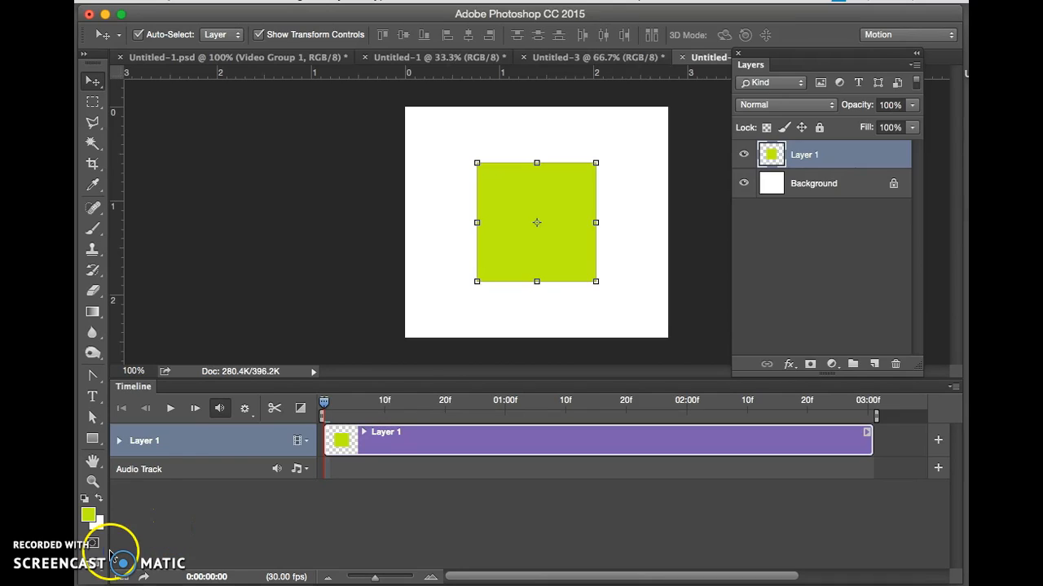
pyautogui.click(179, 545)
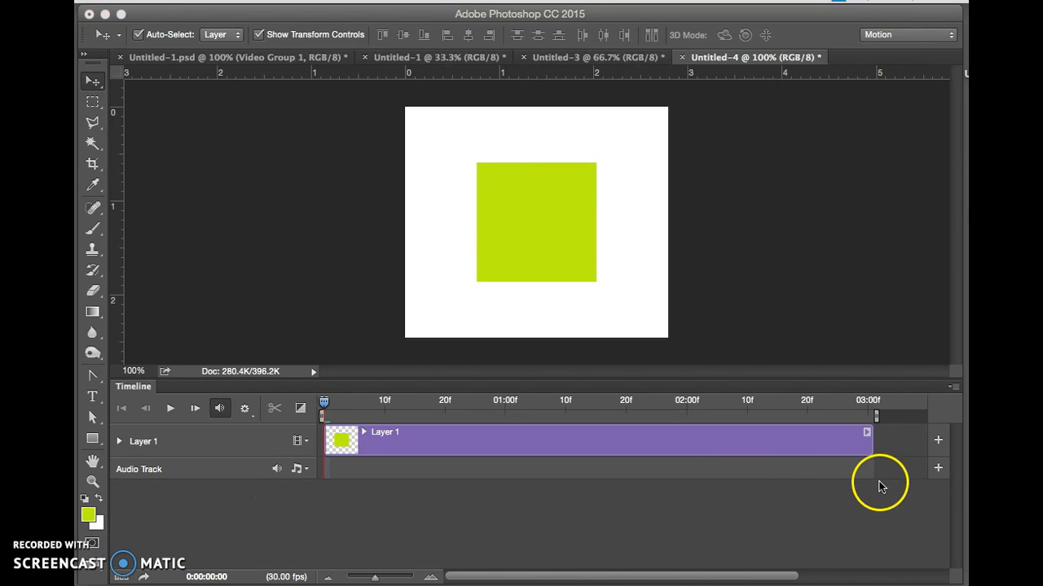
# Step: View the audio track's clip chooser without adding audio, and select Layer 1 to look over the timeline controls
pyautogui.click(938, 468)
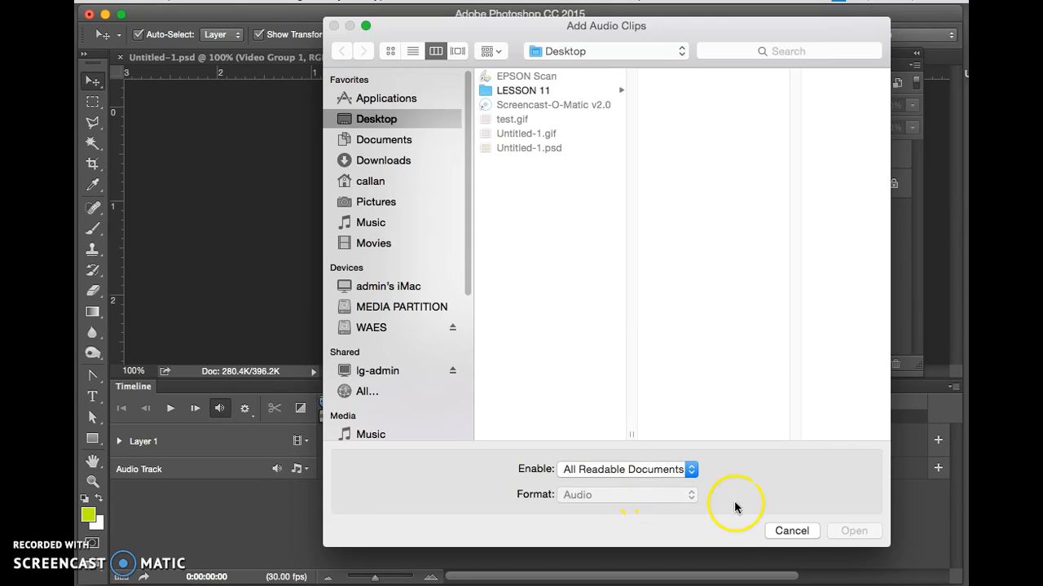
pyautogui.click(788, 531)
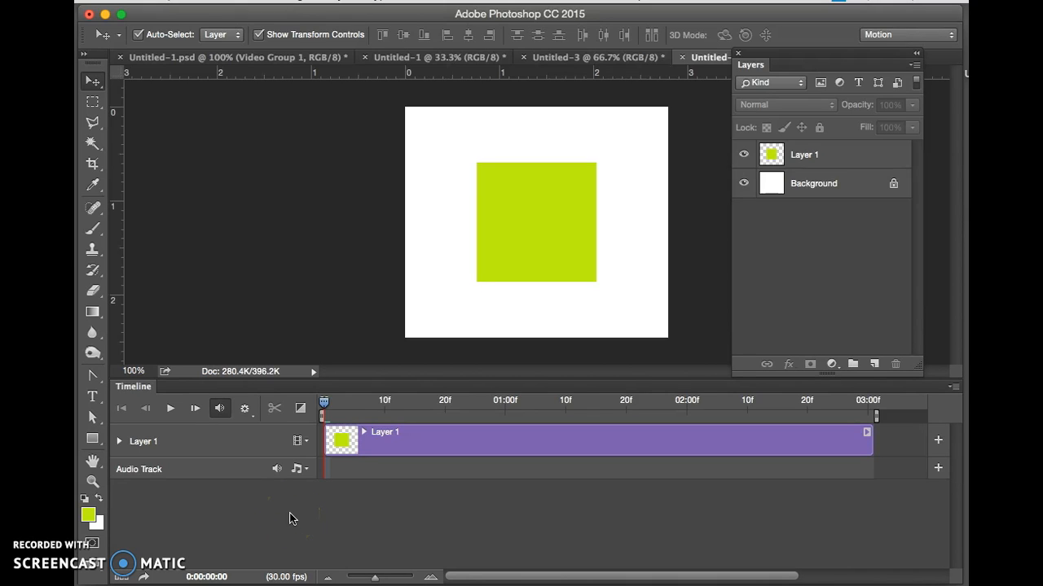
pyautogui.click(228, 444)
pyautogui.moveTo(197, 448)
pyautogui.mouseDown()
pyautogui.moveTo(135, 452)
pyautogui.moveTo(214, 448)
pyautogui.moveTo(125, 412)
pyautogui.moveTo(202, 414)
pyautogui.moveTo(128, 411)
pyautogui.moveTo(171, 420)
pyautogui.mouseUp()
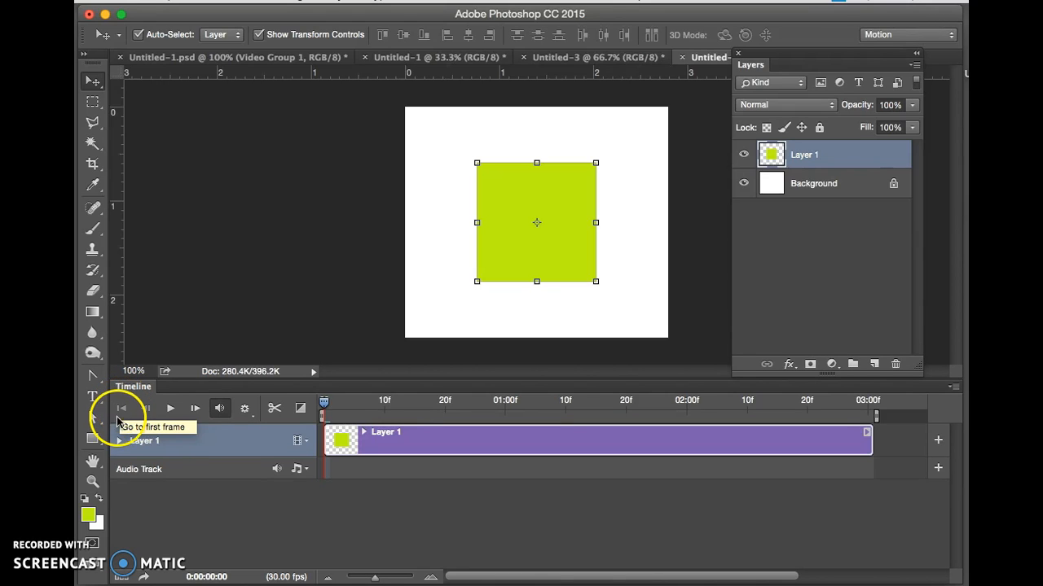
pyautogui.click(275, 412)
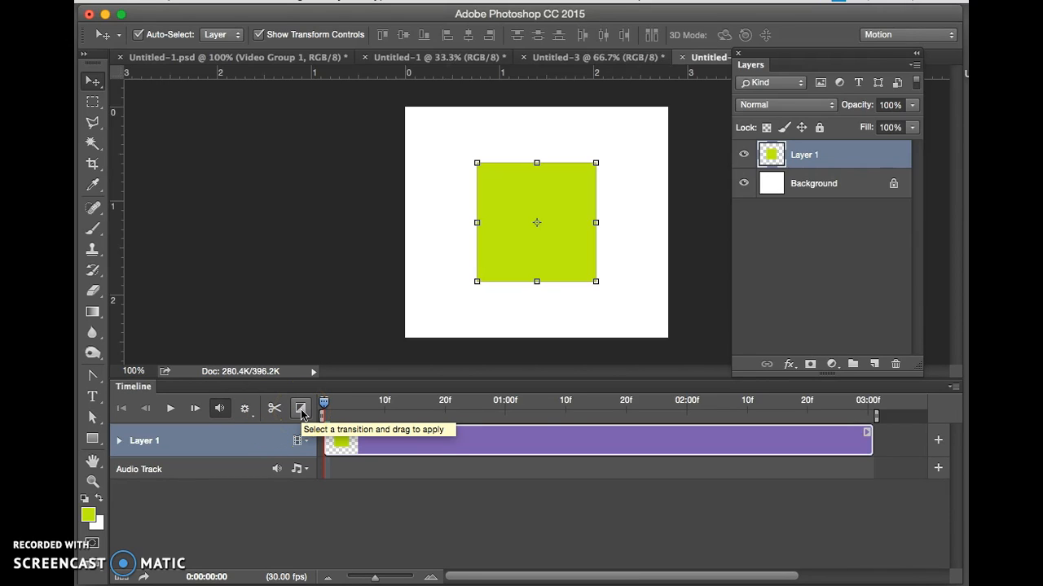
# Step: Move the floating Layers list clear of the Timeline and view the Layer 1 clip's motion settings
pyautogui.moveTo(808, 55); pyautogui.dragTo(824, 31)
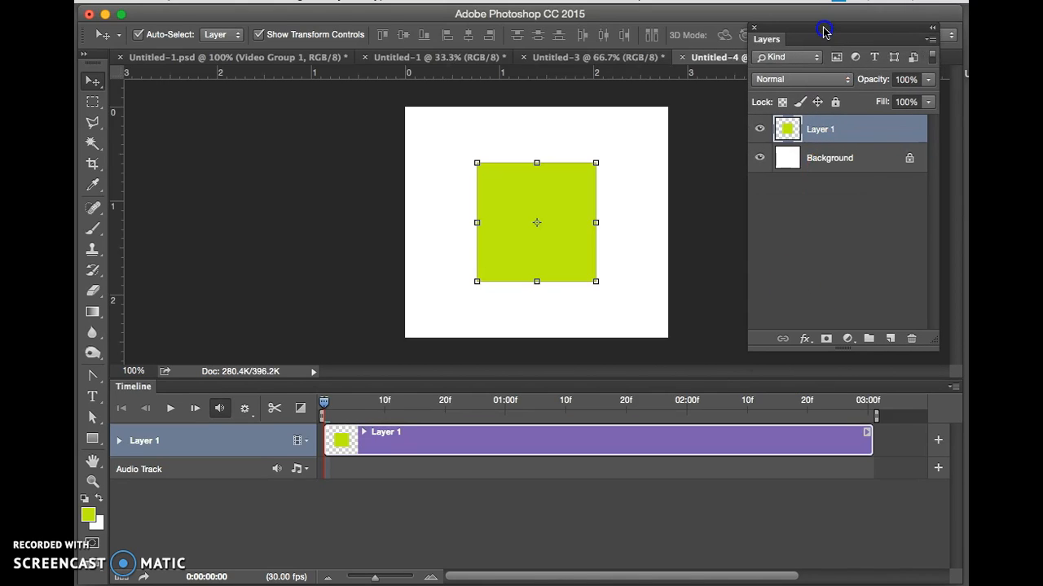
pyautogui.click(867, 433)
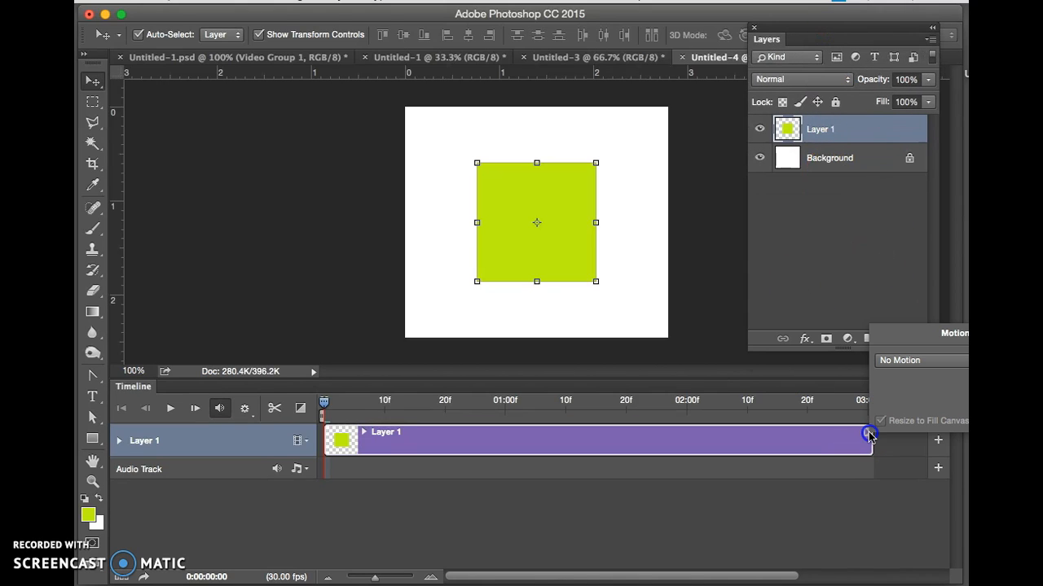
pyautogui.click(909, 361)
pyautogui.click(819, 441)
# Step: Expand the Layer 1 track to view its Position, Opacity and Style properties, and collapse it
pyautogui.click(119, 440)
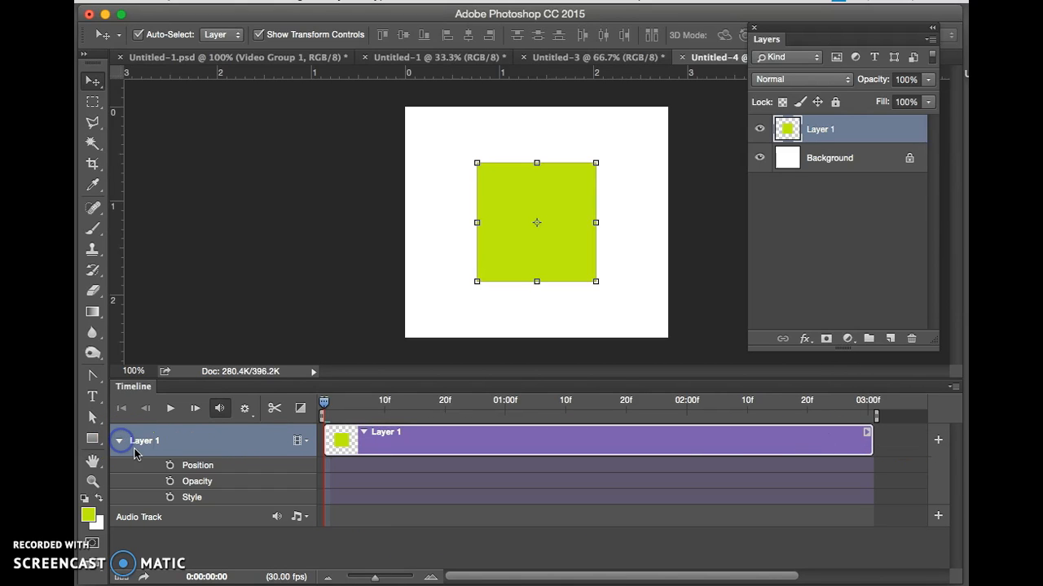
pyautogui.click(224, 489)
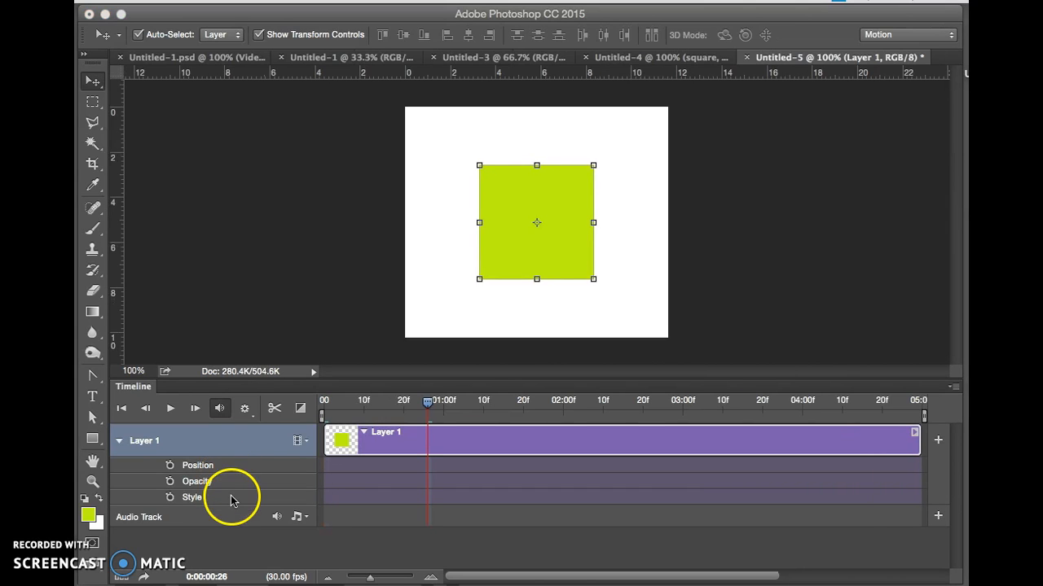
pyautogui.click(245, 447)
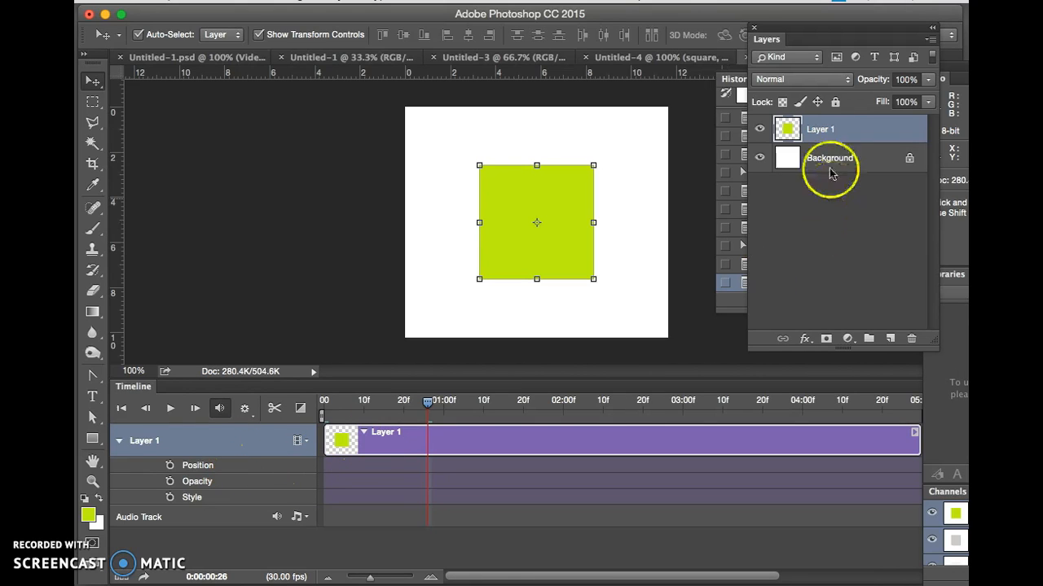
pyautogui.click(118, 441)
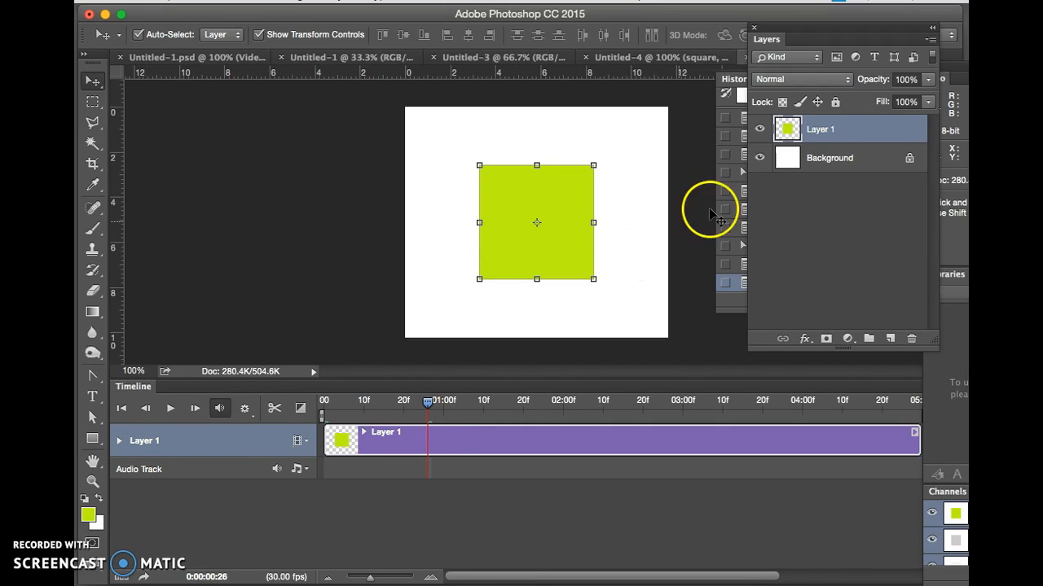
# Step: Rename Layer 1 as rectangle and select the Background layer
pyautogui.doubleClick(815, 131)
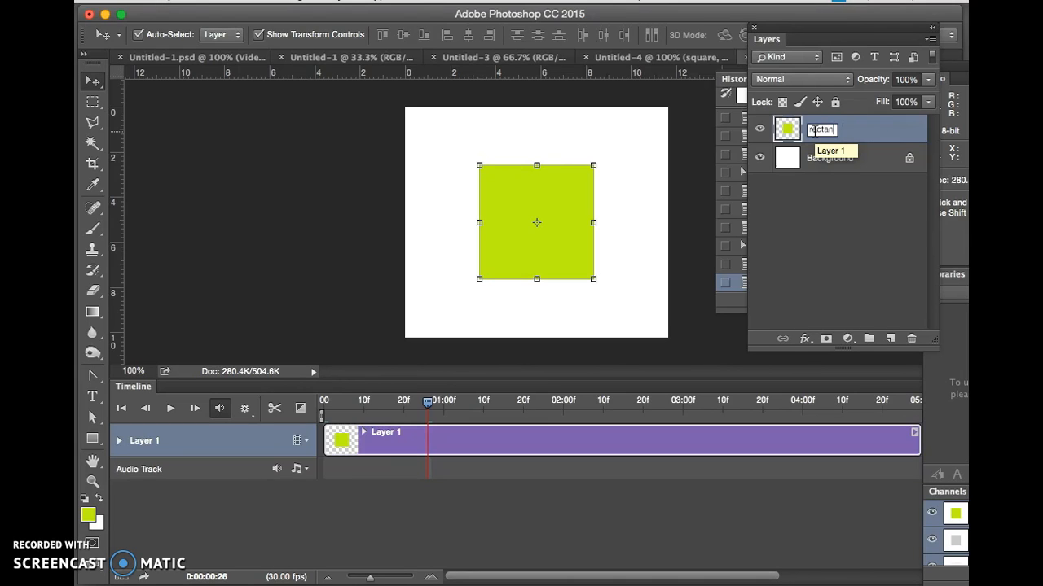
pyautogui.press('Return')
pyautogui.click(839, 161)
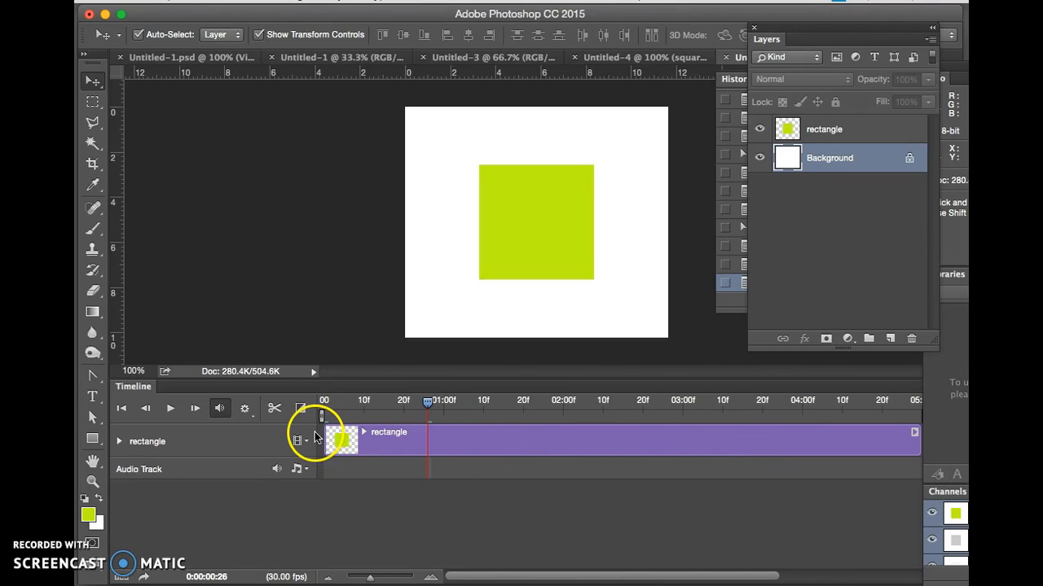
# Step: Move the playhead to 0:00:01:10 and split the rectangle clip there
pyautogui.click(275, 412)
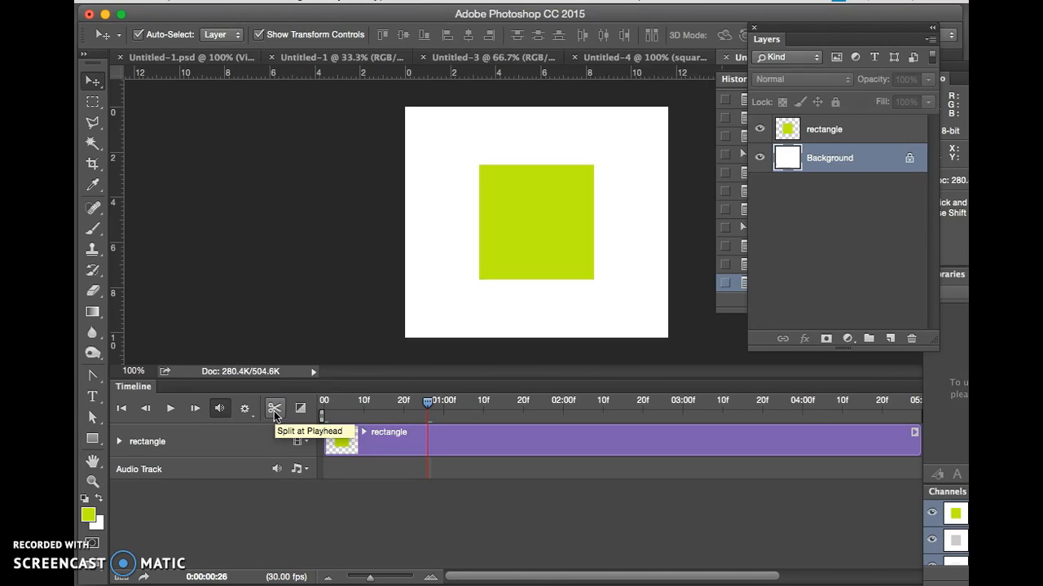
pyautogui.click(274, 411)
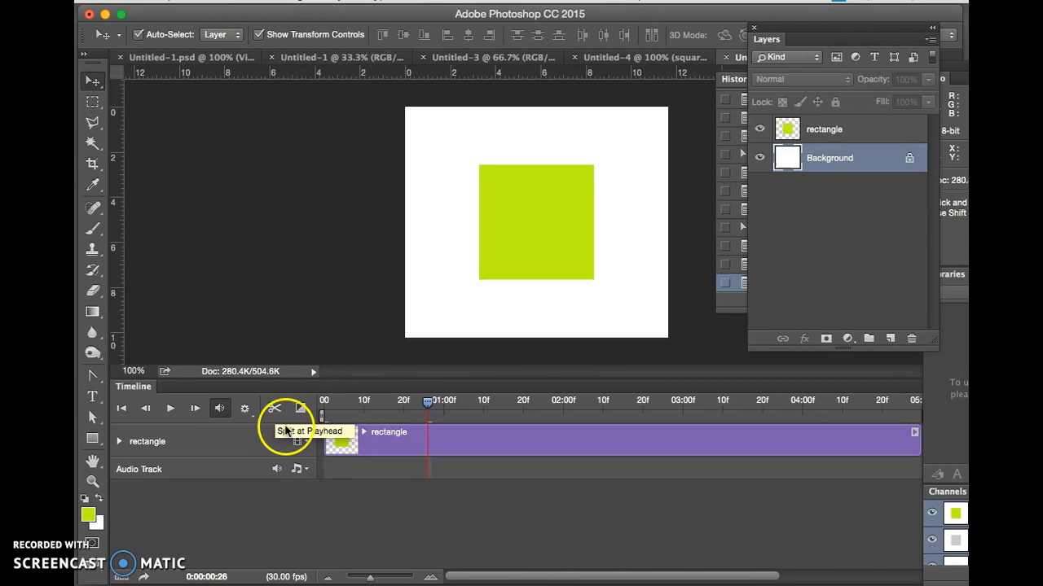
pyautogui.click(415, 444)
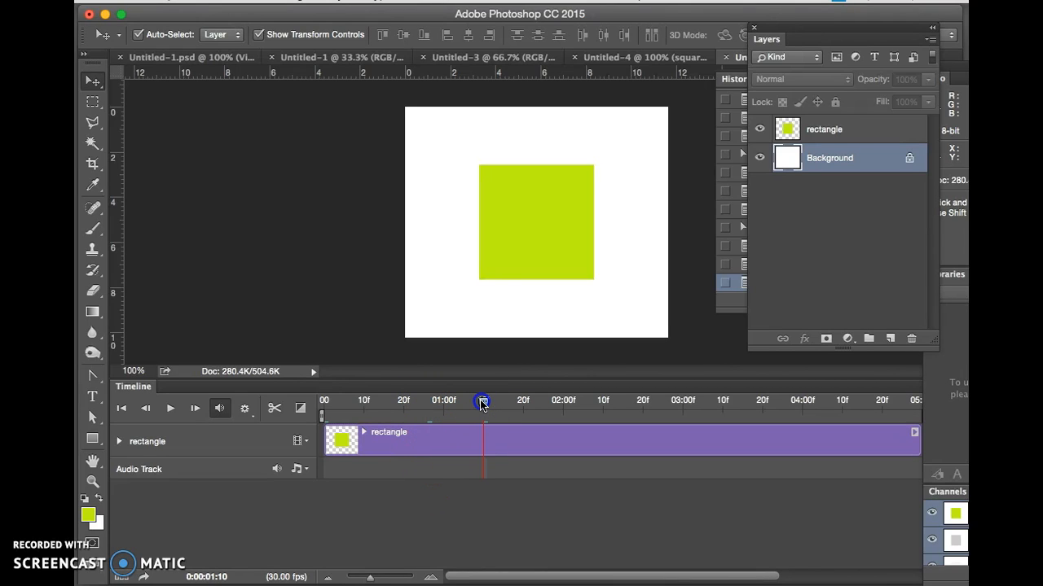
pyautogui.click(273, 410)
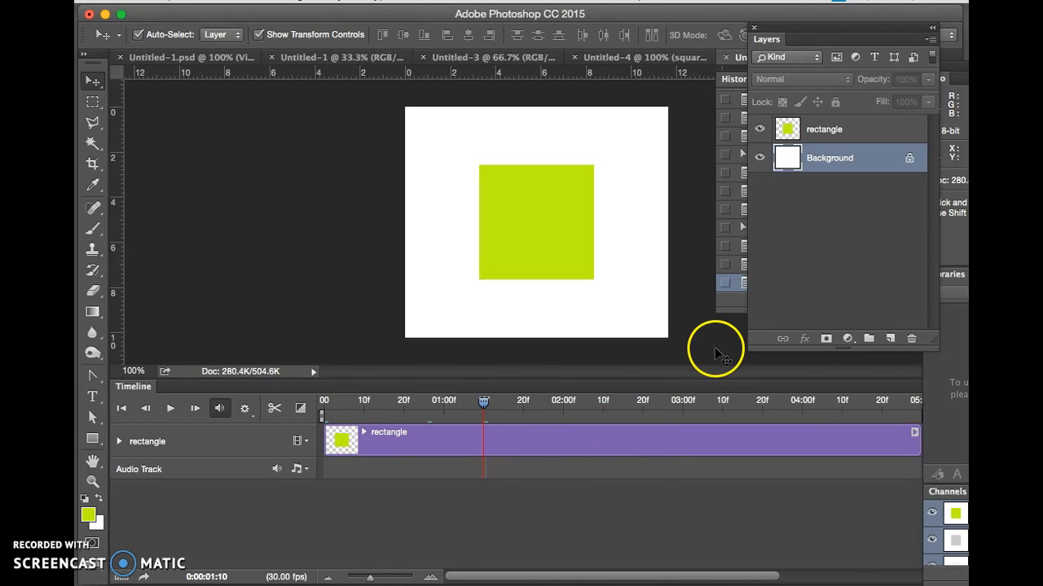
pyautogui.click(832, 131)
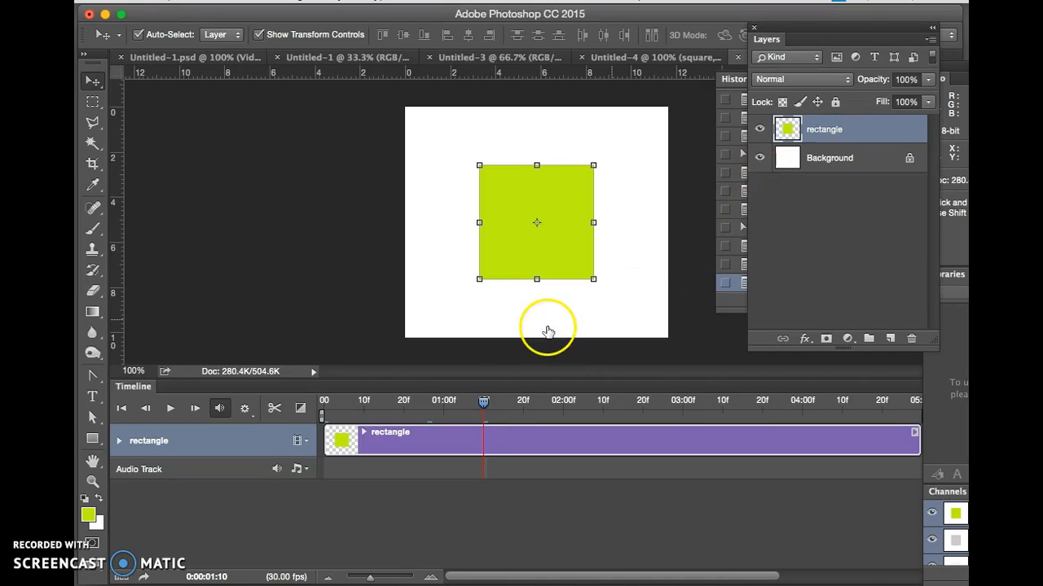
pyautogui.click(274, 409)
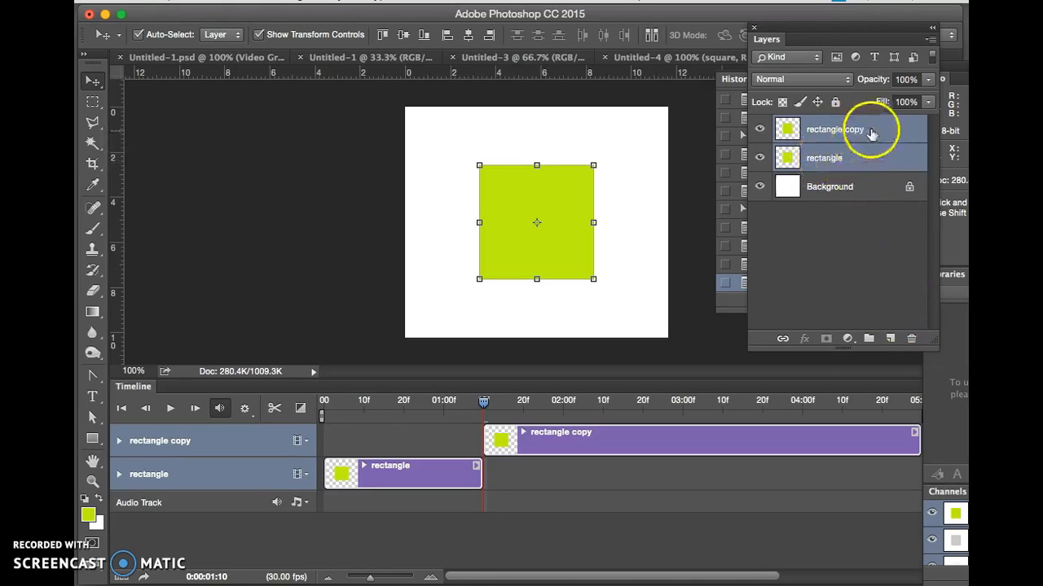
# Step: Split the rectangle copy clip at about 0:00:02:20 and its remaining part at 0:00:03:23
pyautogui.click(527, 446)
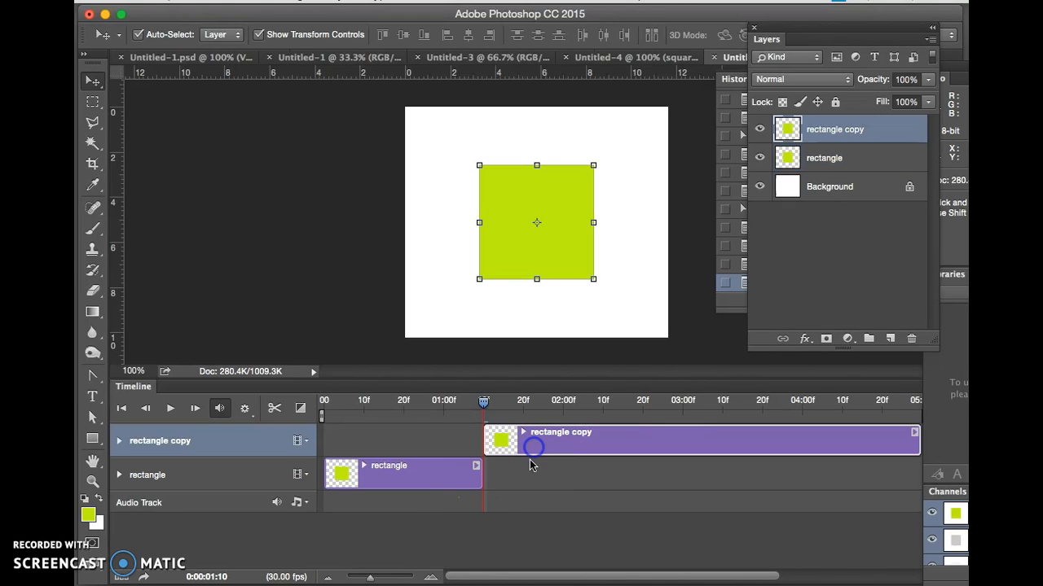
pyautogui.click(642, 400)
pyautogui.click(273, 408)
pyautogui.click(773, 405)
pyautogui.click(273, 409)
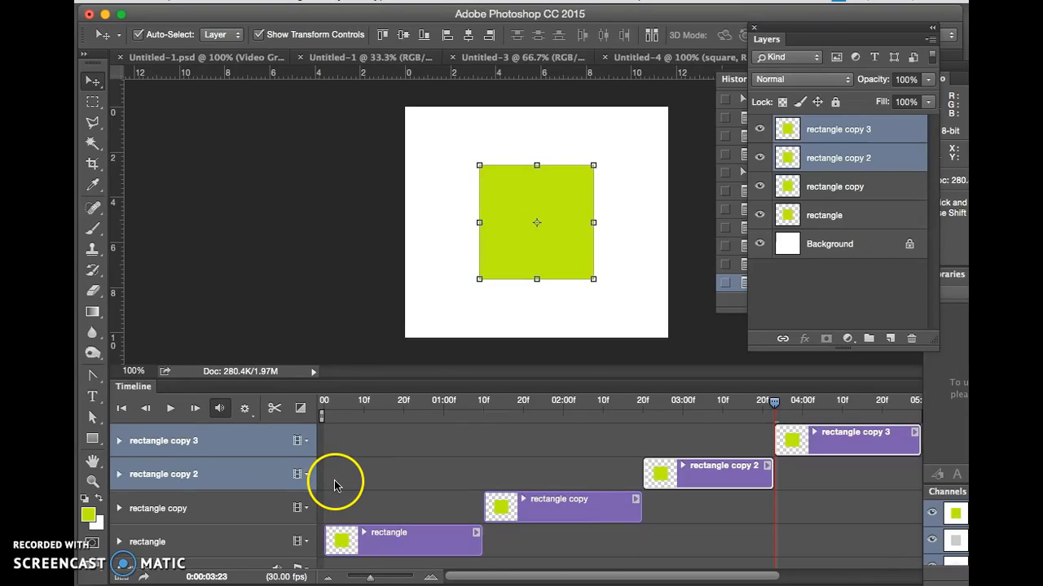
# Step: Trim the ends of the four rectangle clips to leave short gaps between them in the timeline
pyautogui.click(432, 544)
pyautogui.moveTo(478, 542); pyautogui.dragTo(458, 541)
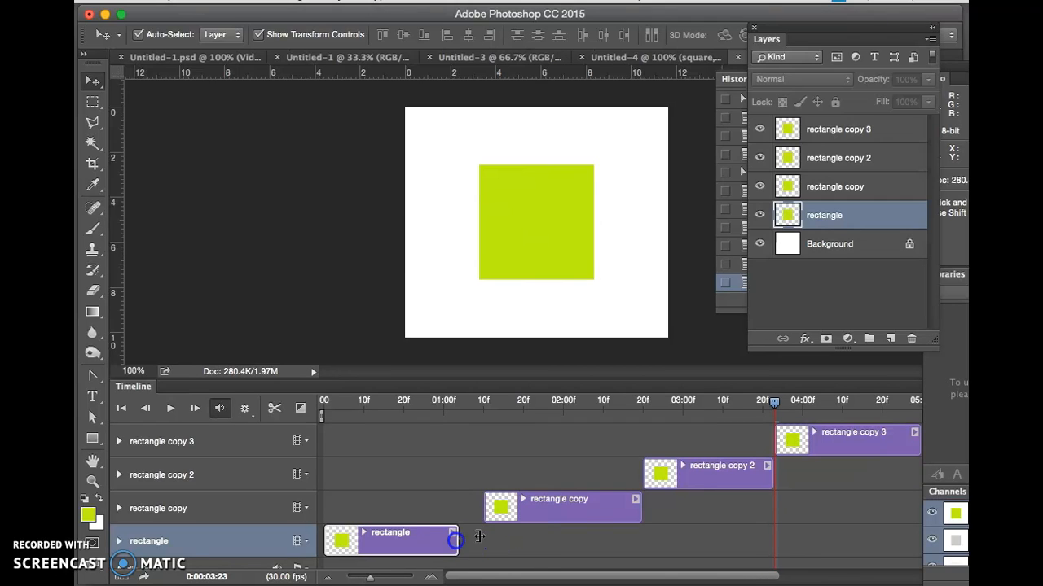
pyautogui.moveTo(484, 505); pyautogui.dragTo(496, 505)
pyautogui.moveTo(637, 503); pyautogui.dragTo(661, 475)
pyautogui.moveTo(776, 440); pyautogui.dragTo(790, 440)
# Step: Play the blinking square animation from near the beginning, stop it and place the playhead at 0:00:00:23
pyautogui.moveTo(453, 402); pyautogui.dragTo(340, 402)
pyautogui.click(171, 409)
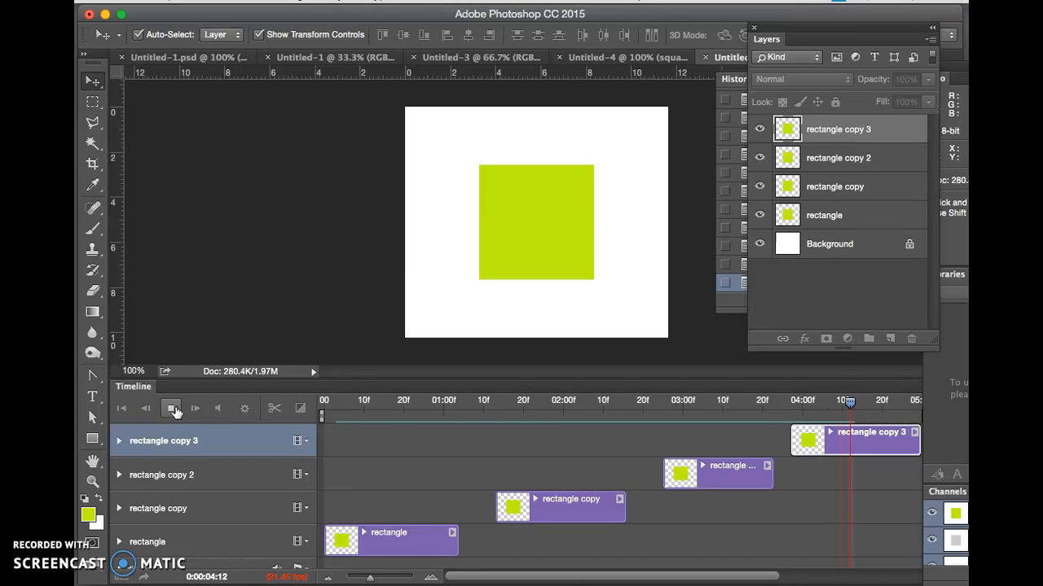
pyautogui.click(280, 453)
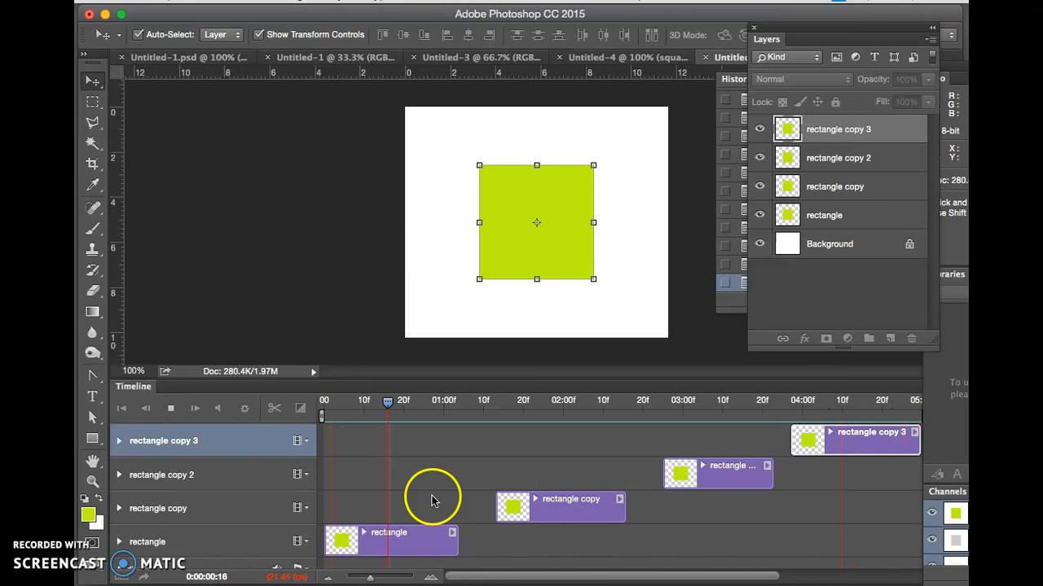
pyautogui.click(170, 408)
pyautogui.click(276, 440)
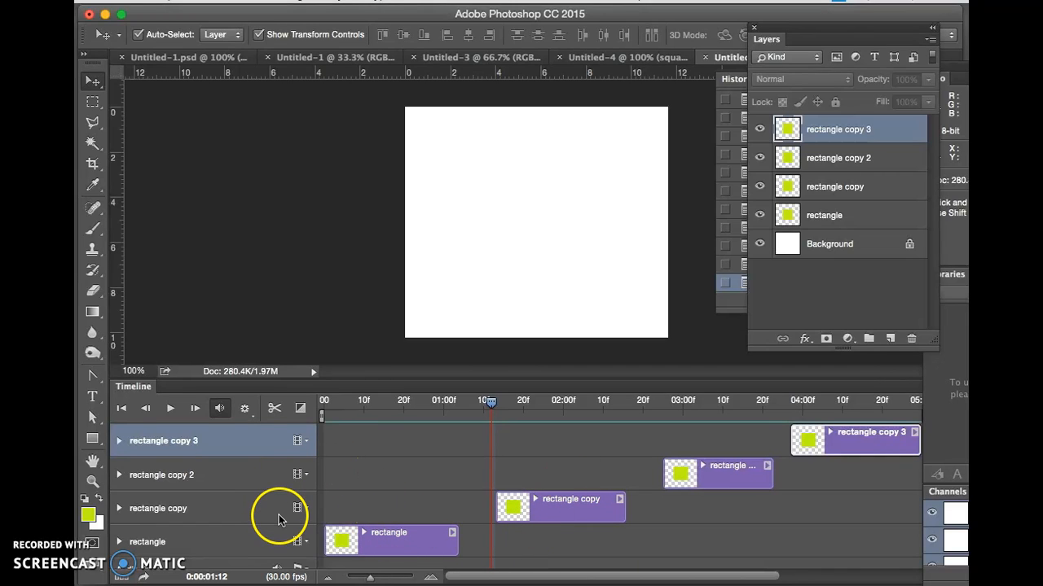
pyautogui.click(415, 402)
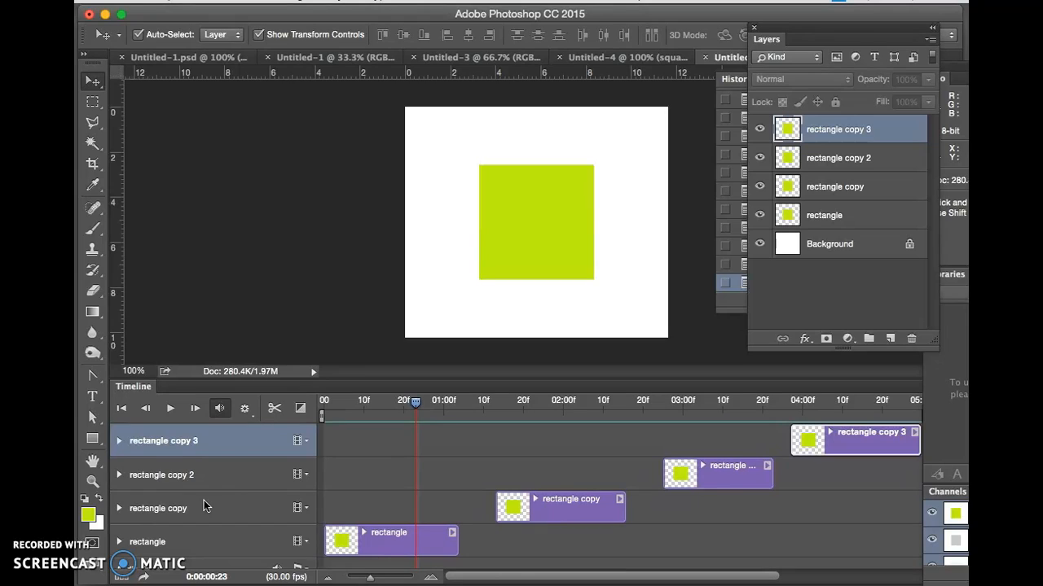
# Step: Try combining the rectangle clip with the rectangle copy clip on one track, and undo the grouping
pyautogui.moveTo(381, 545); pyautogui.dragTo(395, 505)
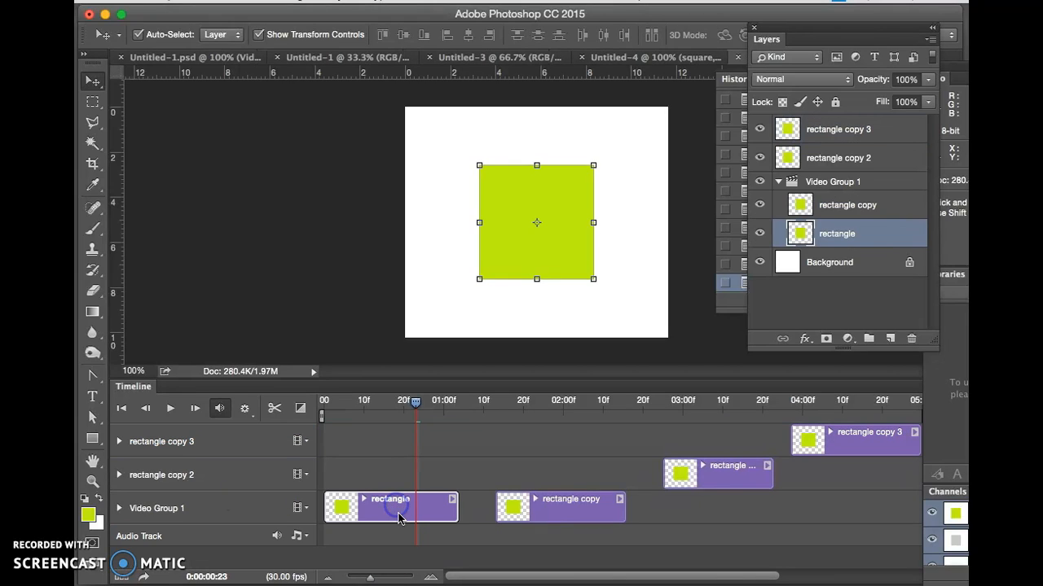
pyautogui.moveTo(344, 534)
pyautogui.mouseDown()
pyautogui.moveTo(372, 539)
pyautogui.moveTo(362, 554)
pyautogui.mouseUp()
pyautogui.press('super+z')
# Step: Select all four rectangle tracks and combine them into a new video group from clips
pyautogui.click(229, 507)
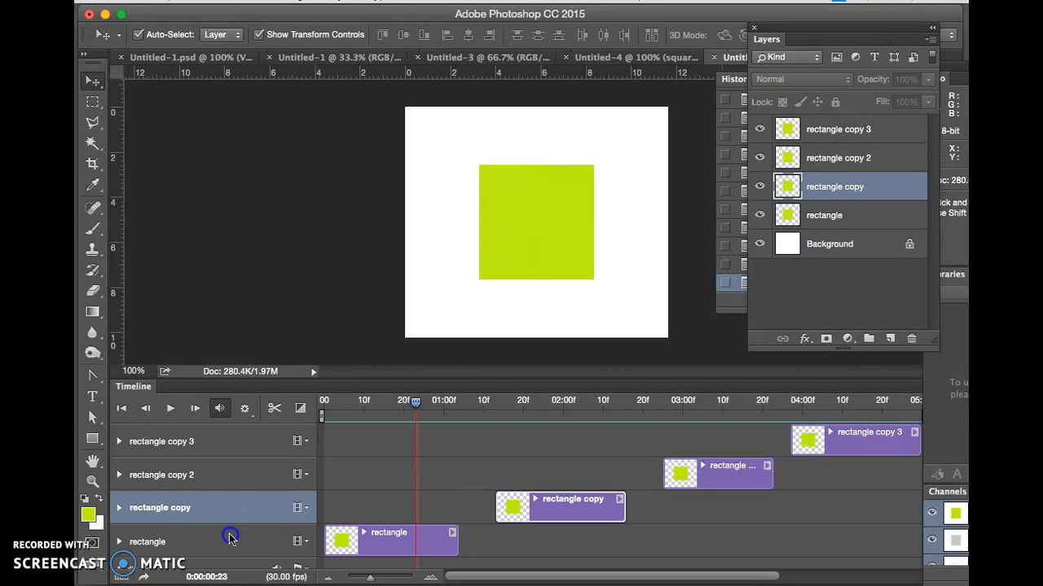
pyautogui.click(230, 537)
pyautogui.keyDown('shift'); pyautogui.click(234, 451); pyautogui.keyUp('shift')
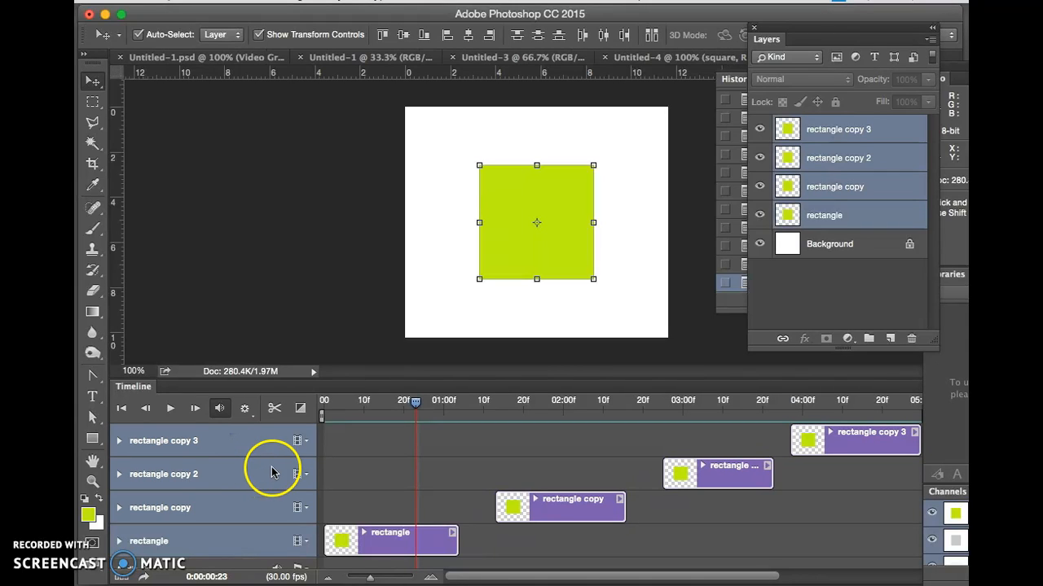
pyautogui.click(307, 441)
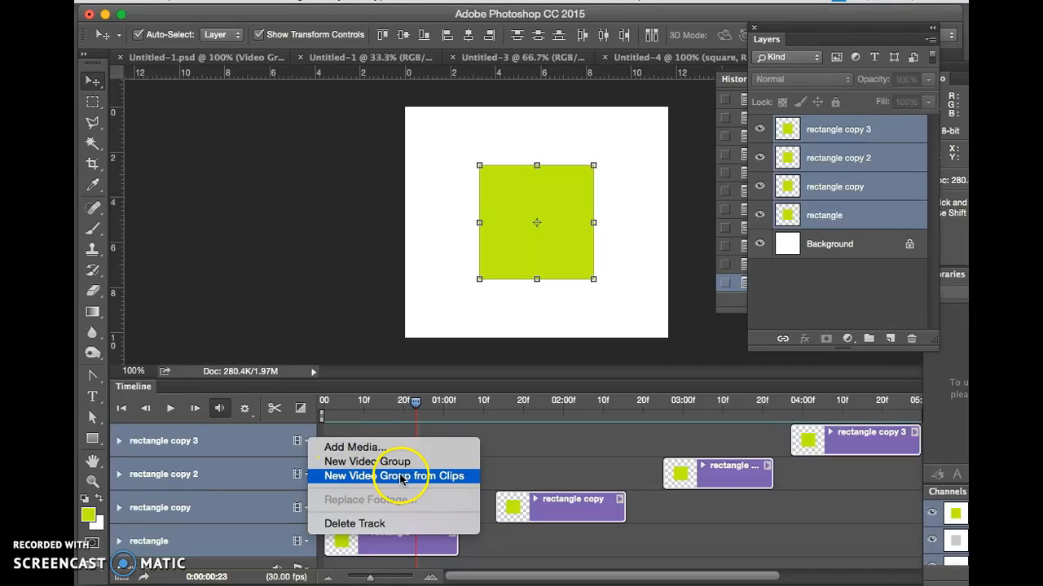
pyautogui.click(455, 478)
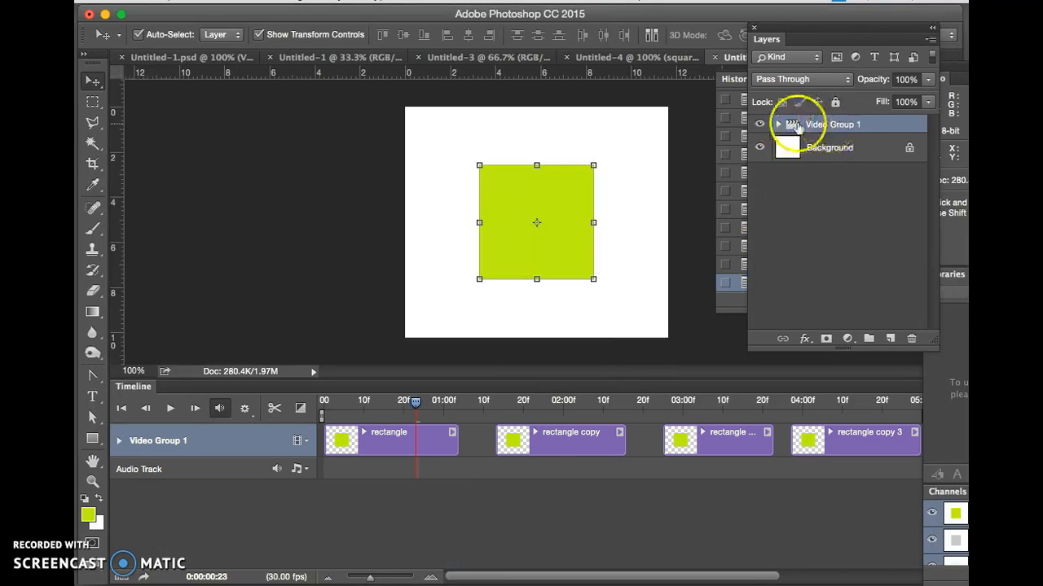
# Step: View the Layers list options without choosing any, and expand Video Group 1 in the Layers list
pyautogui.click(929, 39)
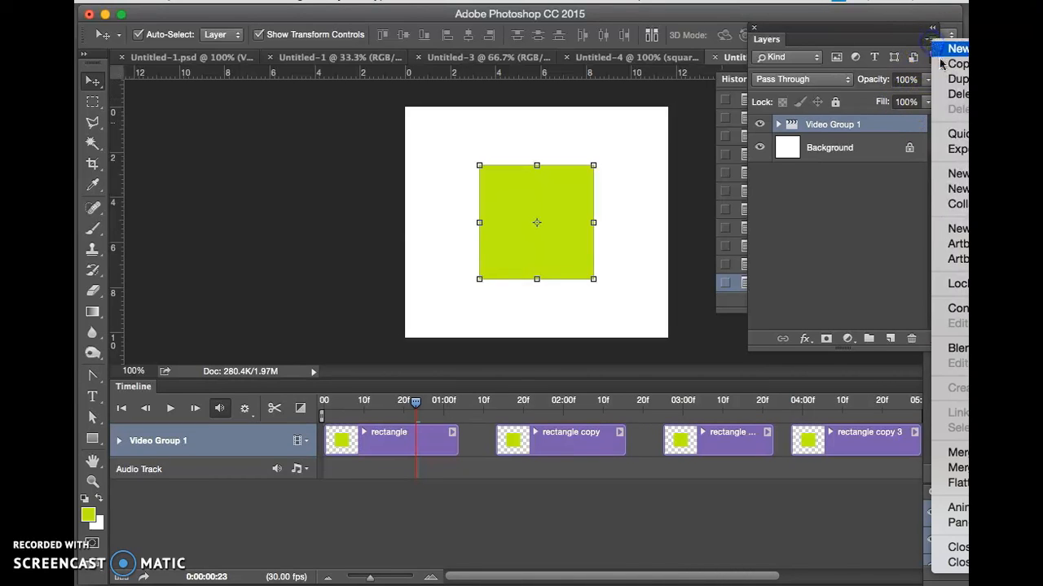
pyautogui.click(842, 190)
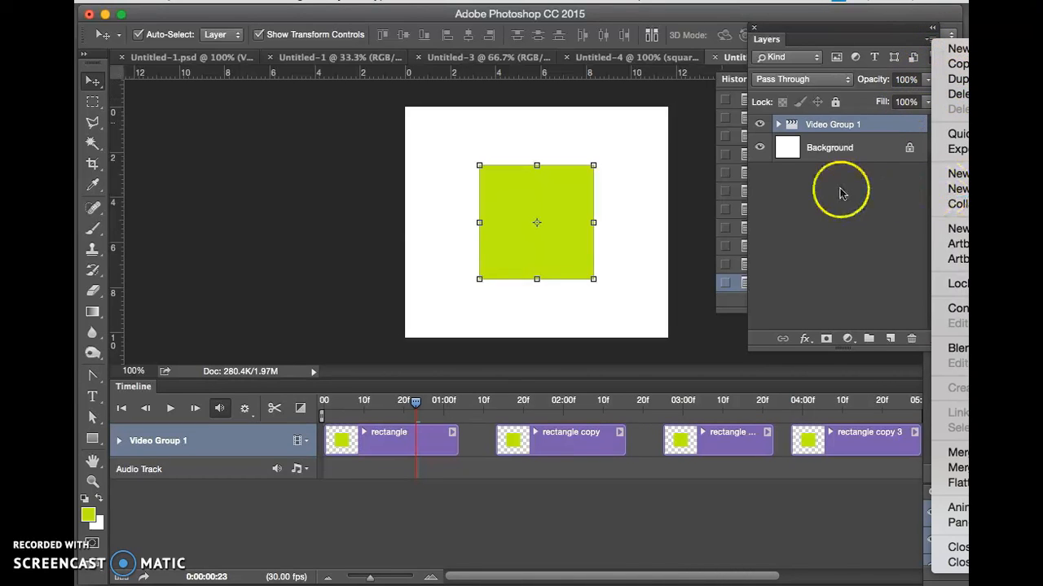
pyautogui.click(778, 124)
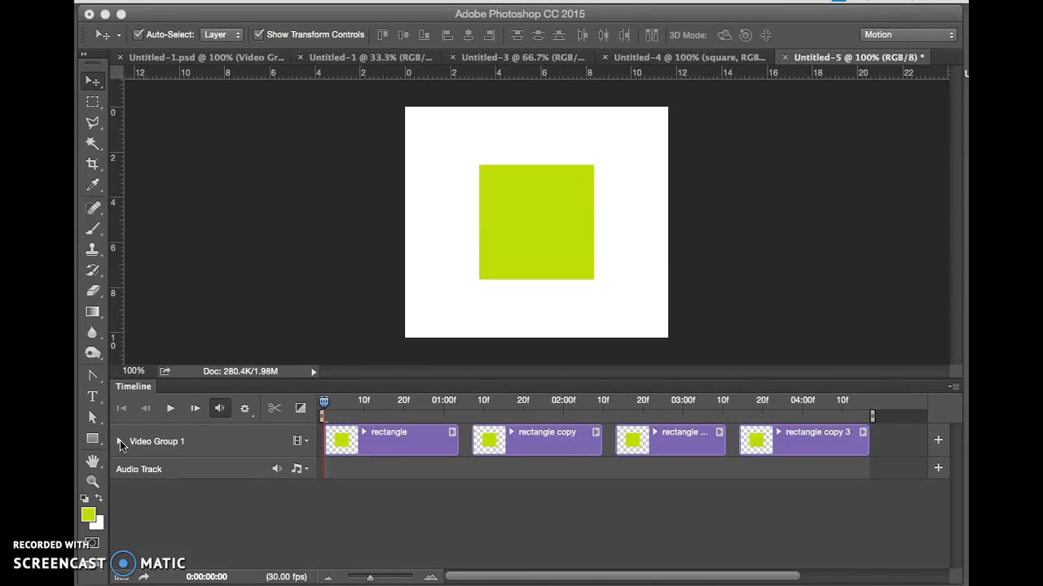
pyautogui.moveTo(196, 448)
pyautogui.mouseDown()
pyautogui.moveTo(404, 444)
pyautogui.moveTo(350, 463)
pyautogui.mouseUp()
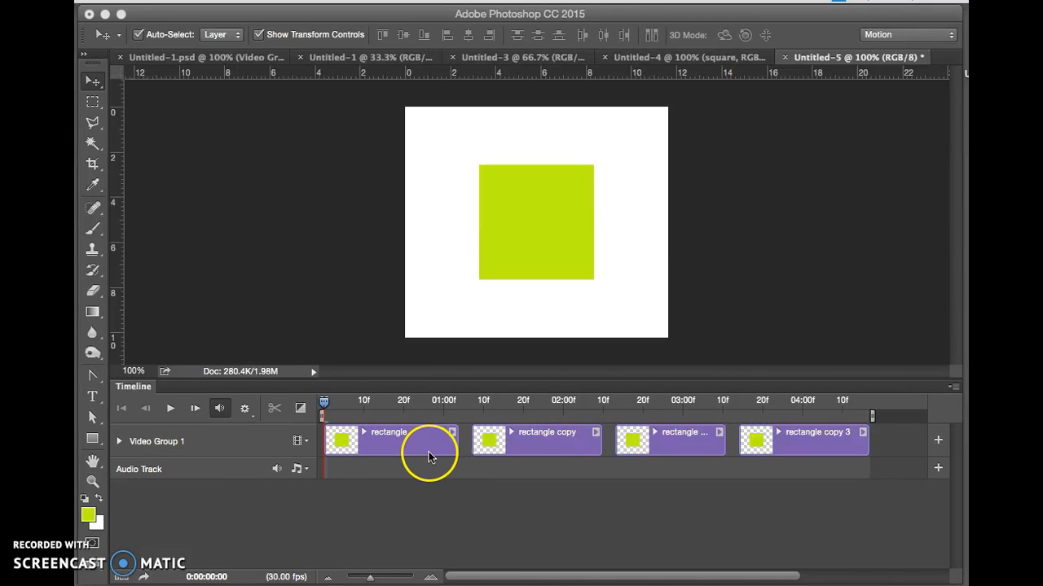